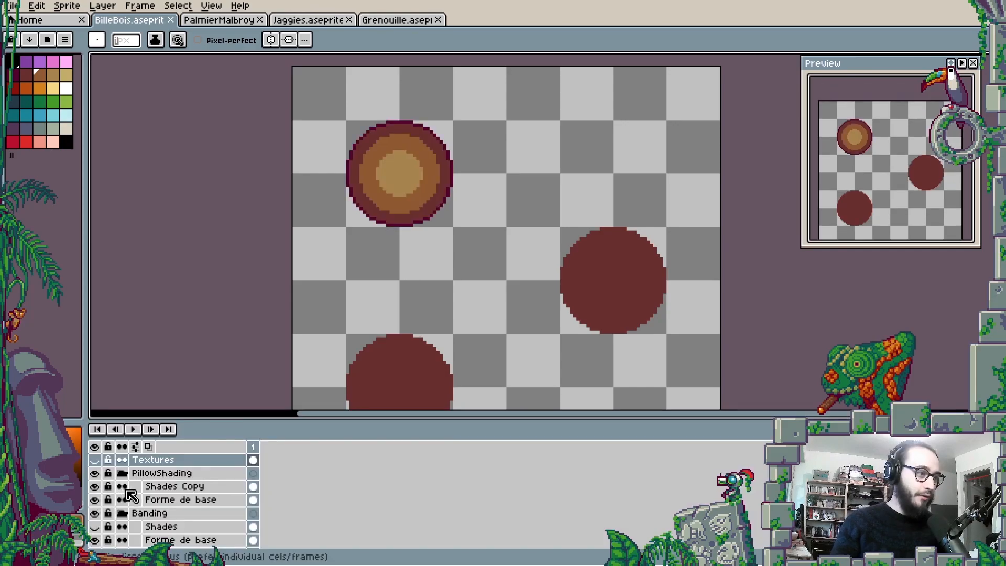
- Show the Shades Copy layer in the PillowShading group, make it the active layer and choose the light yellow palette colour
{"action": "key", "text": "Tab"}
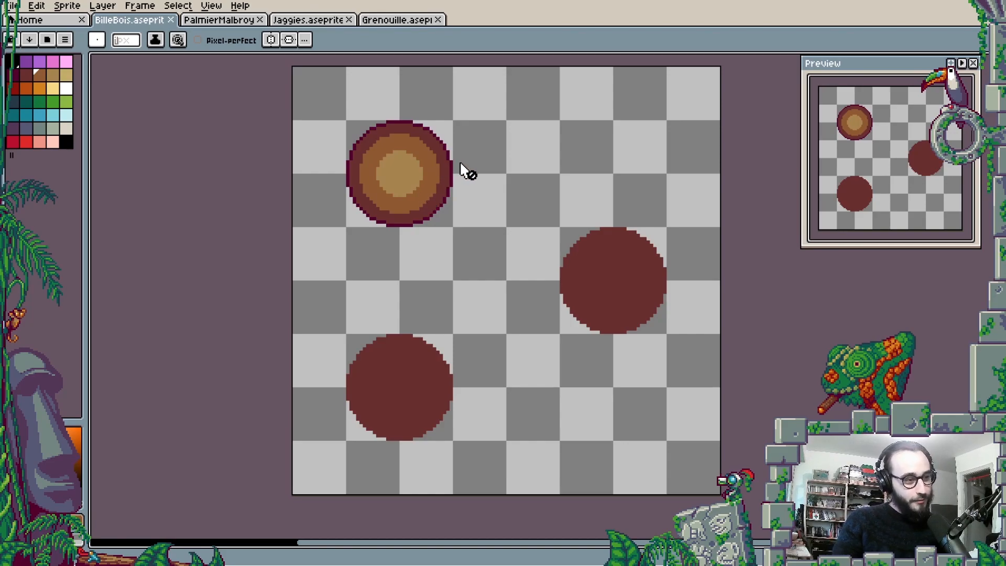
{"action": "left_click", "coordinate": [52, 88]}
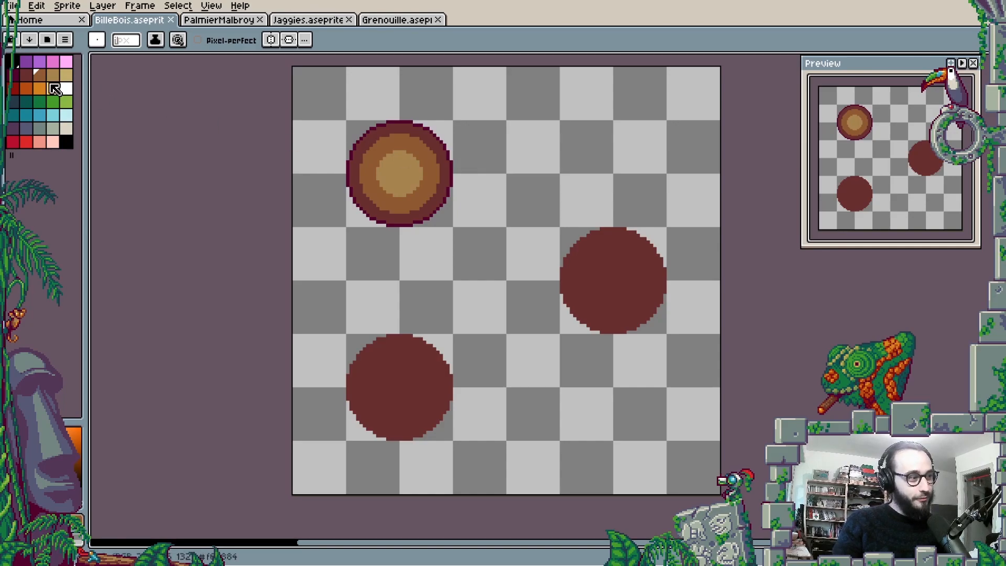
{"action": "key", "text": "Tab"}
{"action": "key", "text": "Tab"}
{"action": "key", "text": "Tab"}
{"action": "key", "text": "Tab"}
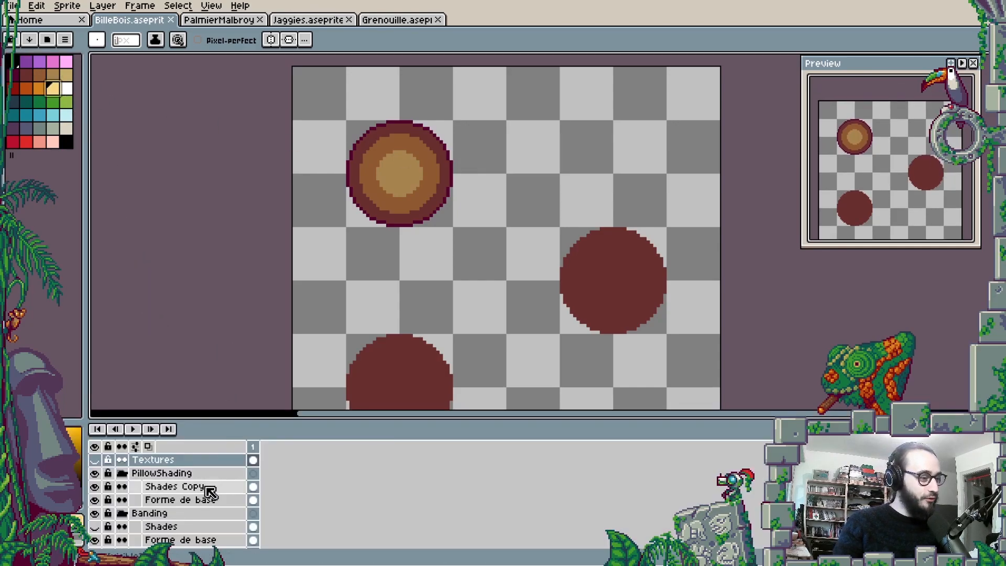
- Sketch a light yellow arrow pointing up in the empty area between the spheres, and undo its head strokes
{"action": "mouse_move", "coordinate": [492, 486]}
{"action": "left_mouse_down"}
{"action": "mouse_move", "coordinate": [482, 414]}
{"action": "mouse_move", "coordinate": [491, 279]}
{"action": "mouse_move", "coordinate": [449, 311]}
{"action": "mouse_move", "coordinate": [503, 295]}
{"action": "mouse_move", "coordinate": [507, 309]}
{"action": "mouse_move", "coordinate": [532, 312]}
{"action": "mouse_move", "coordinate": [495, 282]}
{"action": "left_mouse_up"}
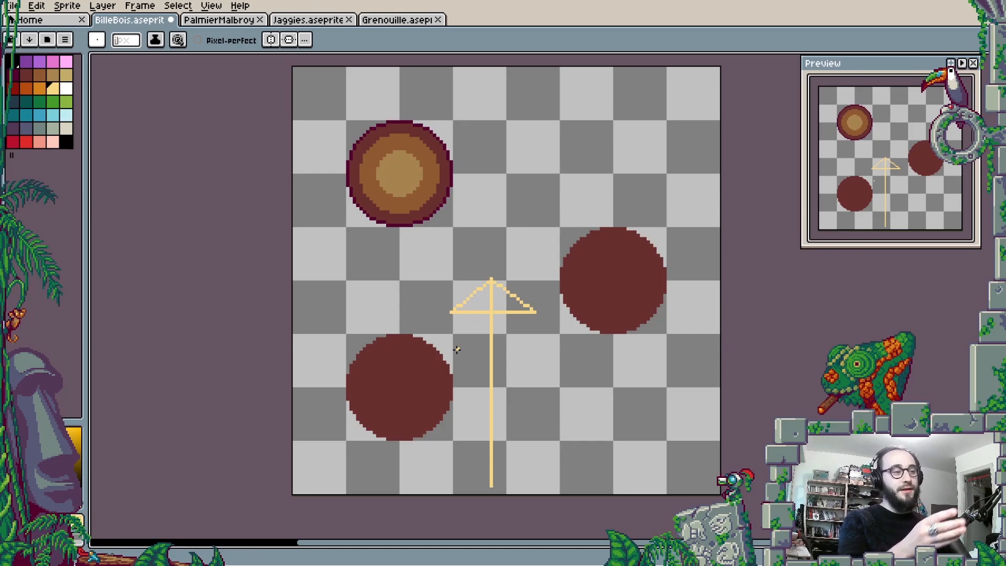
{"action": "key", "text": "ctrl+z"}
{"action": "key", "text": "ctrl+z"}
{"action": "key", "text": "ctrl+z"}
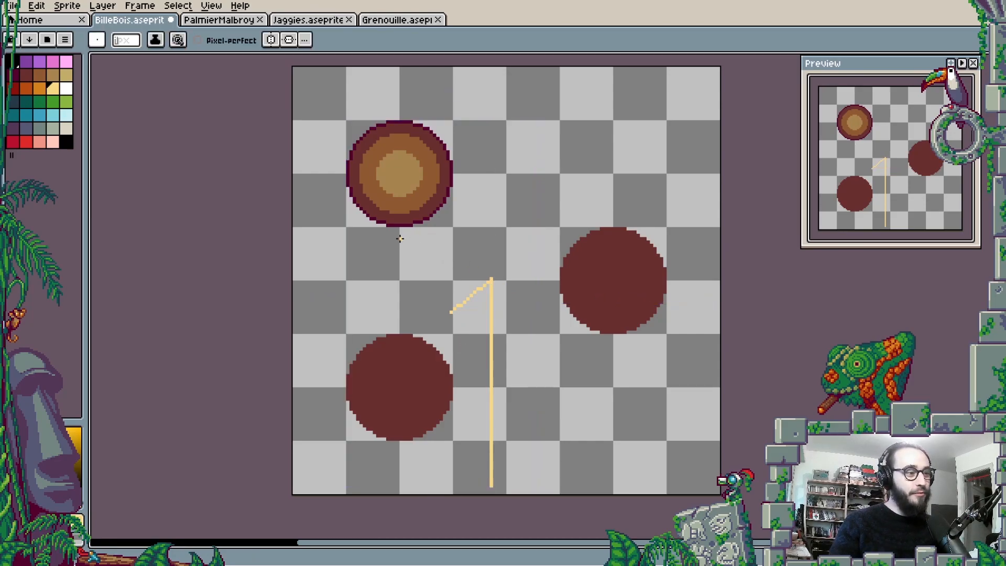
- Sketch a light yellow arrow pointing up into the pillow-shaded sphere, and undo all the arrow strokes
{"action": "mouse_move", "coordinate": [398, 278]}
{"action": "left_mouse_down"}
{"action": "mouse_move", "coordinate": [412, 196]}
{"action": "mouse_move", "coordinate": [402, 171]}
{"action": "mouse_move", "coordinate": [383, 202]}
{"action": "left_mouse_up"}
{"action": "left_click_drag", "start_coordinate": [398, 160], "coordinate": [436, 202]}
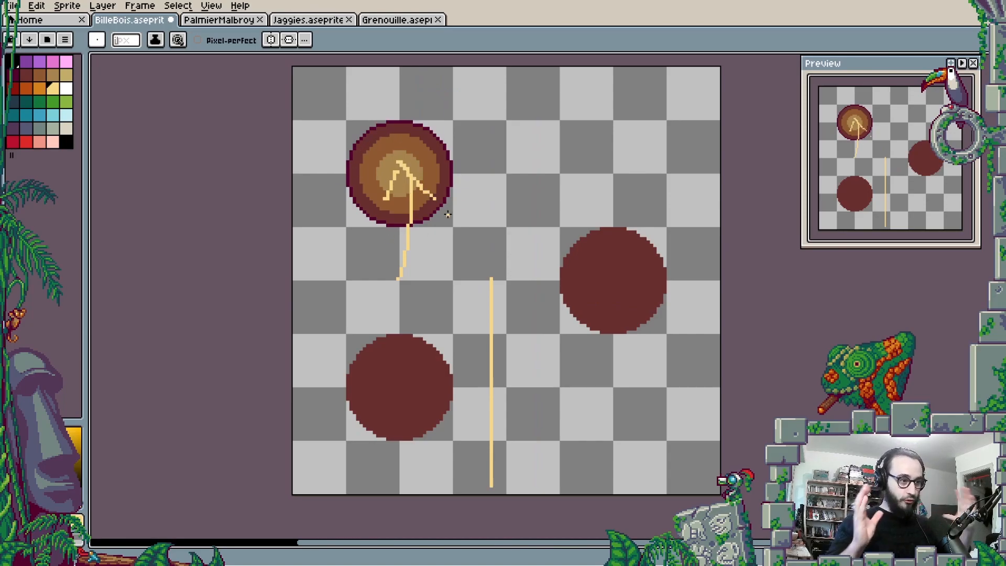
{"action": "key", "text": "ctrl+z"}
{"action": "key", "text": "ctrl+z"}
{"action": "key", "text": "ctrl+z"}
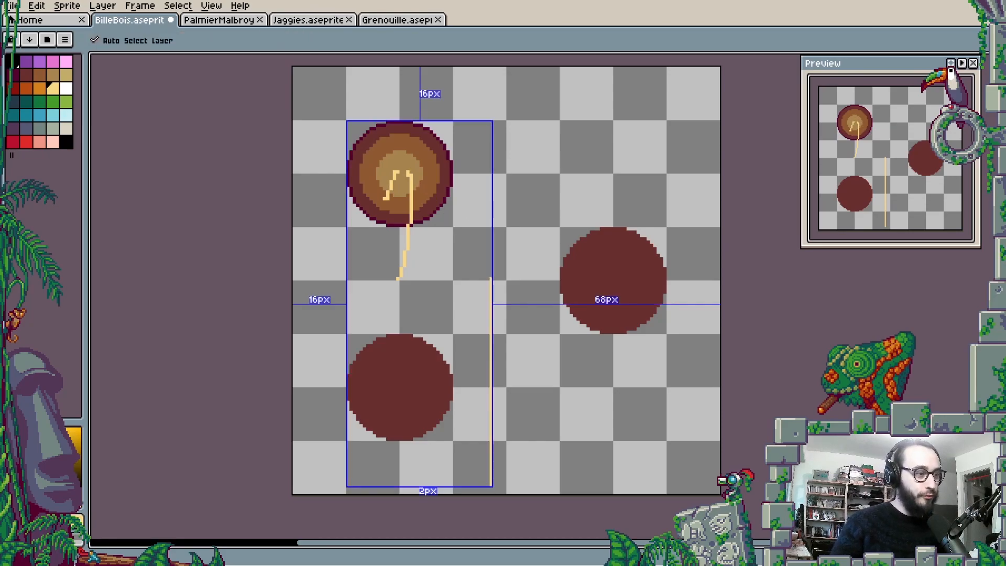
{"action": "key", "text": "ctrl+z"}
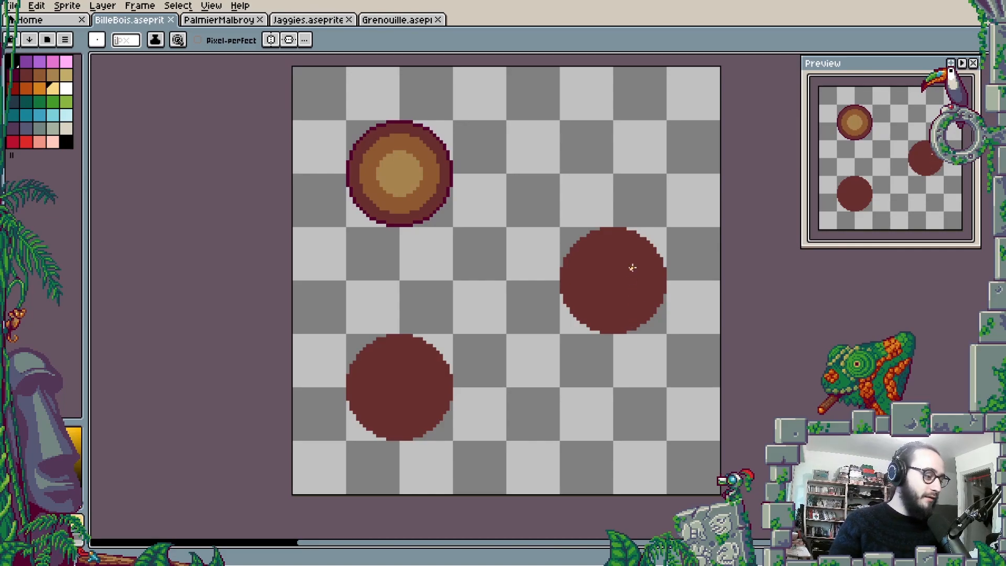
- Sketch light yellow light-direction arrows in the canvas's two upper corners, and undo them
{"action": "mouse_move", "coordinate": [296, 69]}
{"action": "left_mouse_down"}
{"action": "mouse_move", "coordinate": [326, 98]}
{"action": "mouse_move", "coordinate": [299, 112]}
{"action": "left_mouse_up"}
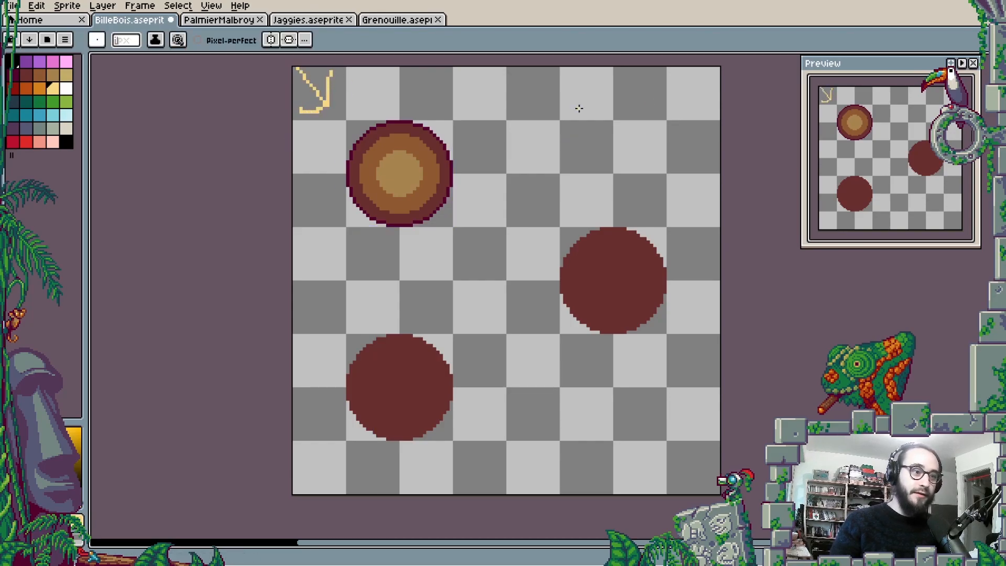
{"action": "left_click_drag", "start_coordinate": [663, 115], "coordinate": [707, 73]}
{"action": "key", "text": "v"}
{"action": "key", "text": "ctrl+z"}
{"action": "key", "text": "ctrl+z"}
{"action": "key", "text": "ctrl+z"}
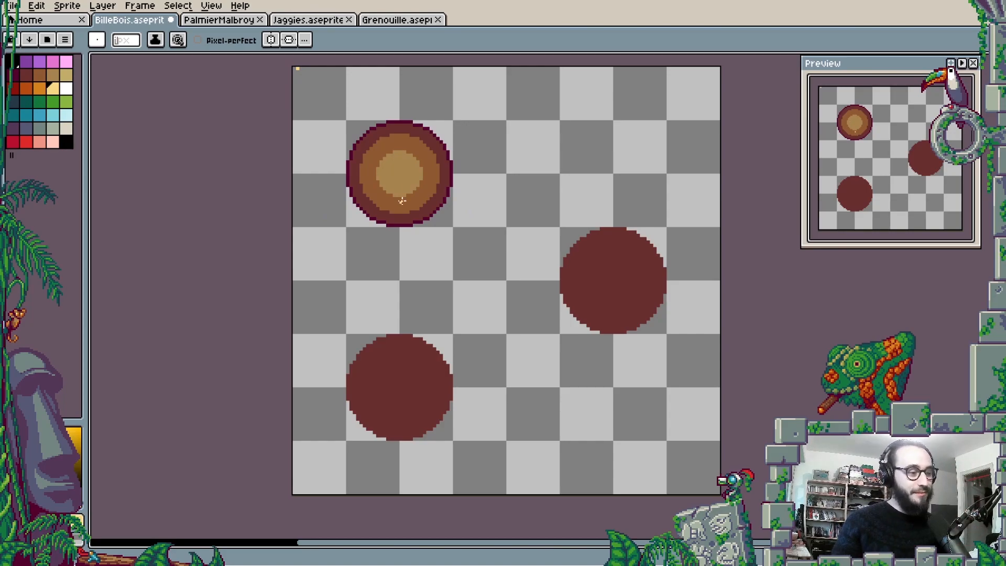
- Show the Shades layer in the Banding group and draw a light yellow arrow pointing at the lower sphere's upper-left edge
{"action": "key", "text": "Tab"}
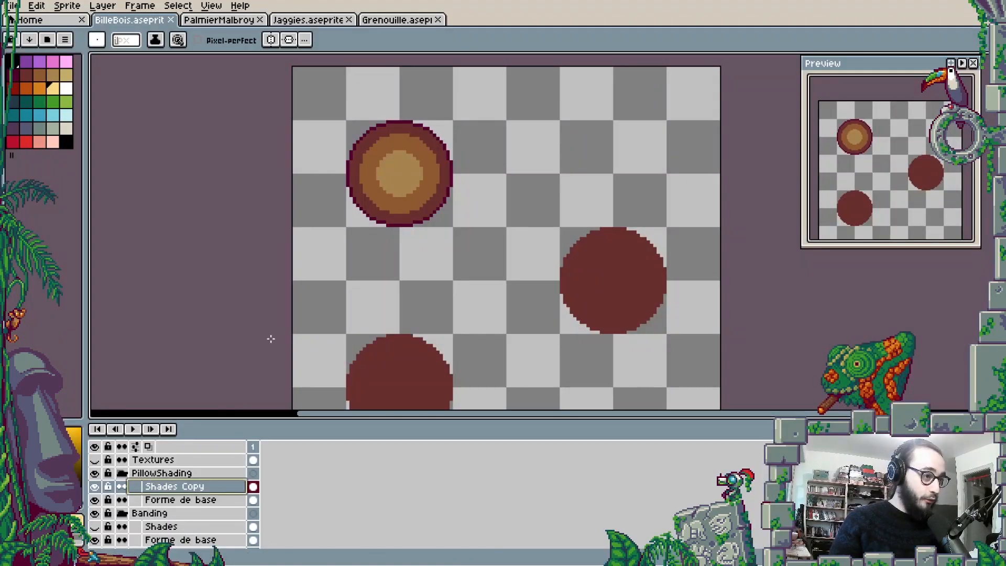
{"action": "key", "text": "Tab"}
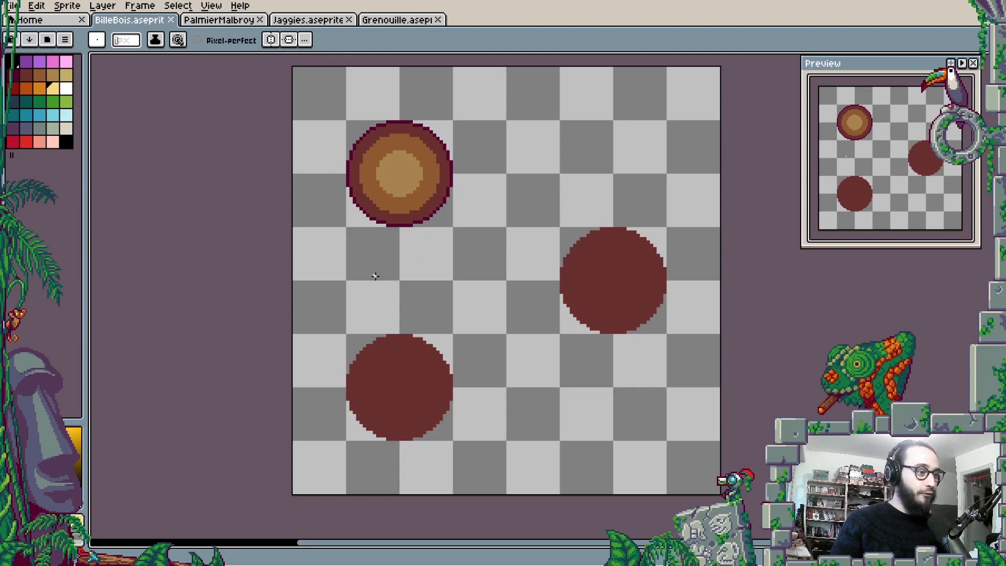
{"action": "key", "text": "Tab"}
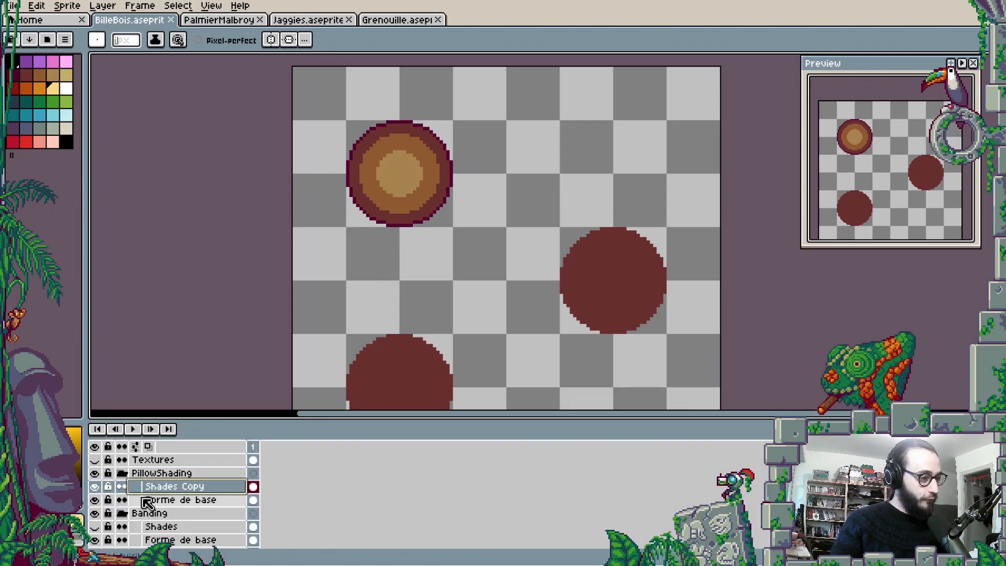
{"action": "scroll", "coordinate": [116, 508], "scroll_direction": "down", "scroll_amount": 1}
{"action": "left_click", "coordinate": [95, 500]}
{"action": "key", "text": "Tab"}
{"action": "mouse_move", "coordinate": [306, 272]}
{"action": "left_mouse_down"}
{"action": "mouse_move", "coordinate": [352, 303]}
{"action": "mouse_move", "coordinate": [315, 306]}
{"action": "left_mouse_up"}
- Examine the concentric colour bands and the highlight on the lower sphere up close
{"action": "scroll", "coordinate": [361, 329], "scroll_direction": "up", "scroll_amount": 2}
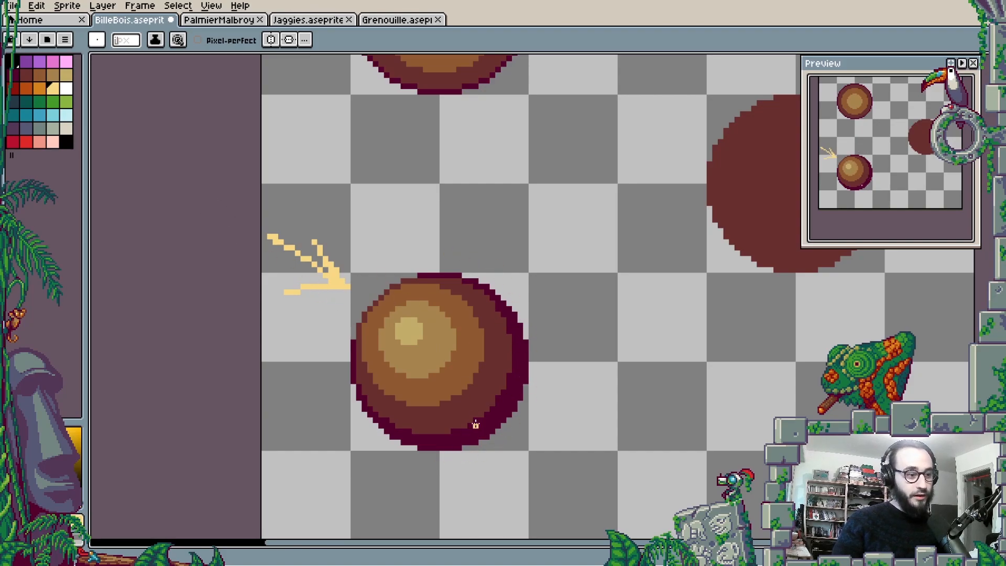
{"action": "key", "text": "space"}
{"action": "left_click_drag", "start_coordinate": [571, 359], "coordinate": [558, 361]}
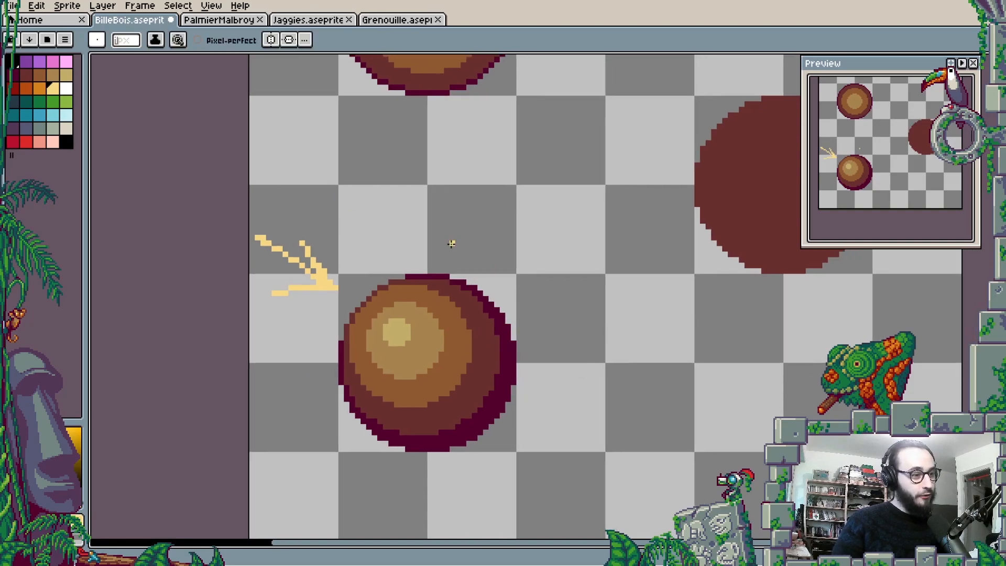
{"action": "scroll", "coordinate": [372, 281], "scroll_direction": "down", "scroll_amount": 1}
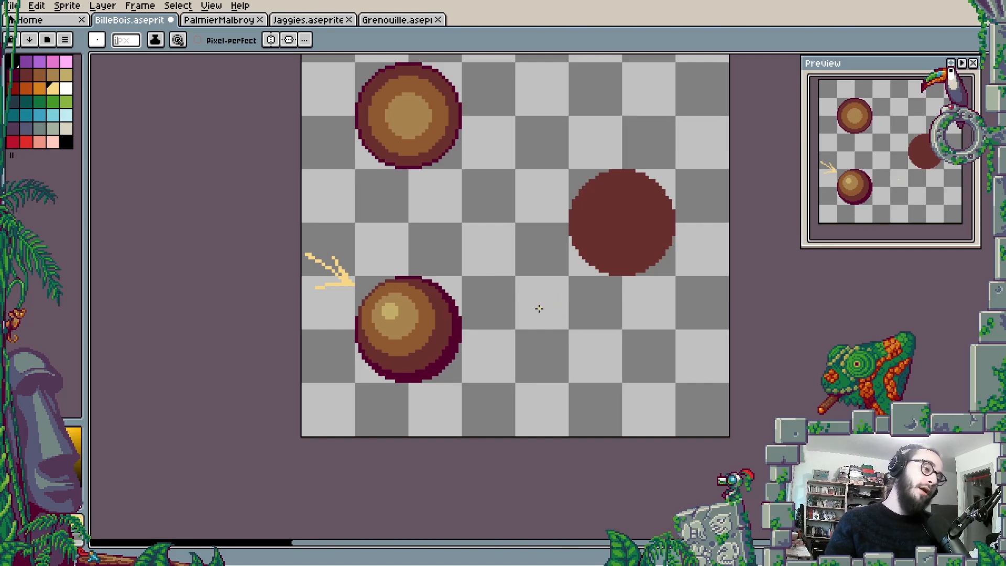
{"action": "scroll", "coordinate": [434, 337], "scroll_direction": "up", "scroll_amount": 2}
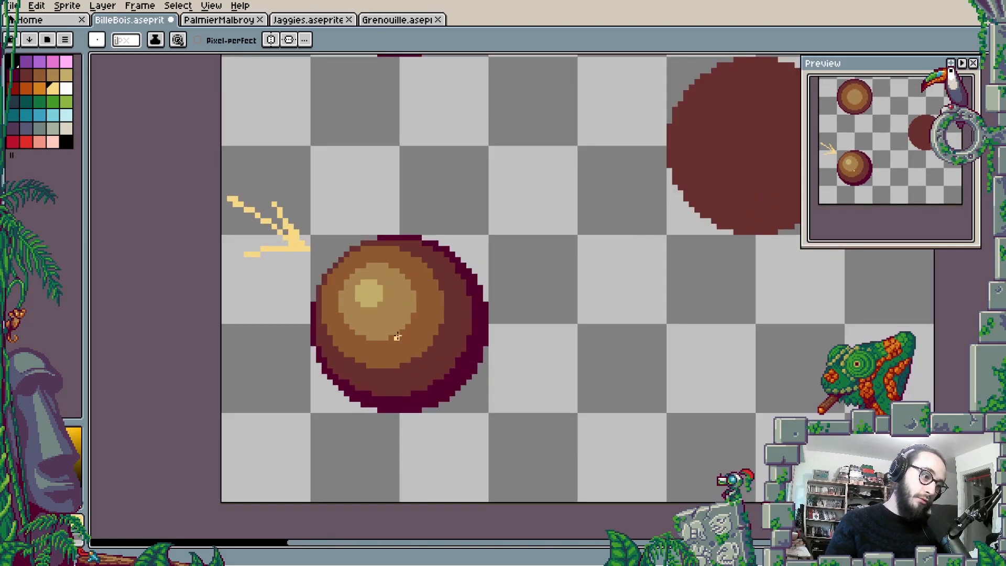
{"action": "scroll", "coordinate": [389, 300], "scroll_direction": "up", "scroll_amount": 1}
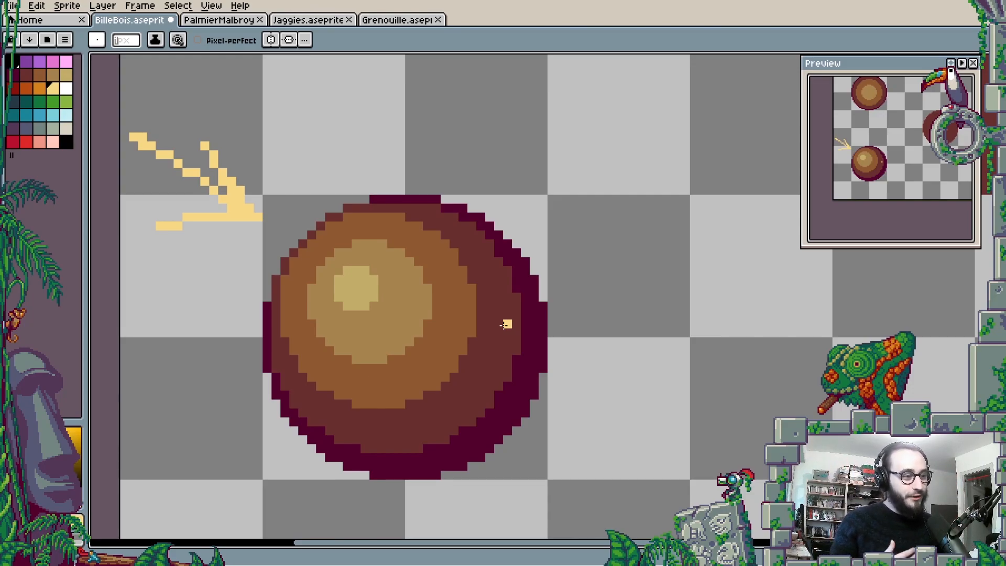
{"action": "left_click_drag", "start_coordinate": [504, 324], "coordinate": [455, 335]}
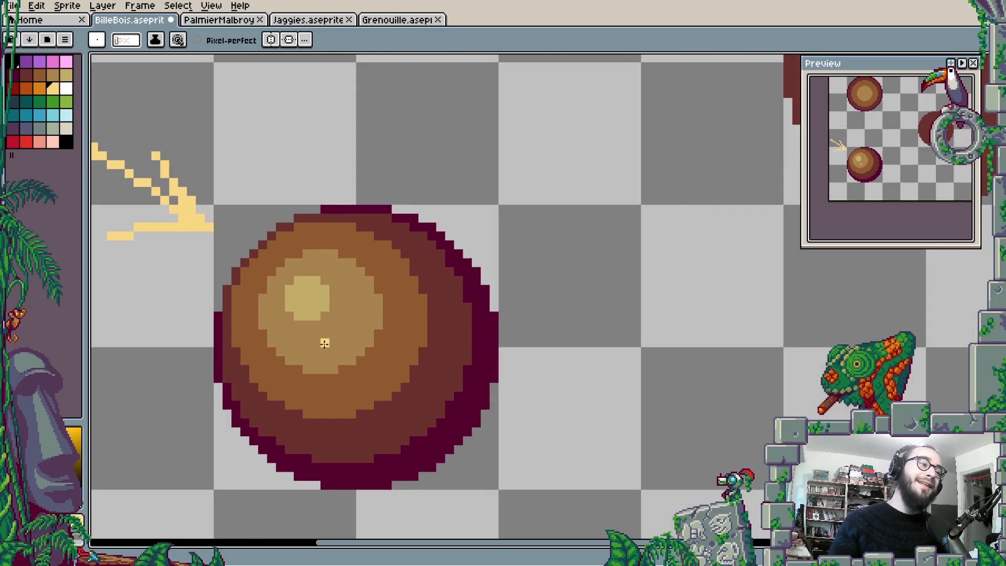
- Show the Shades layer in the Correct group and inspect the shading of its sphere
{"action": "scroll", "coordinate": [326, 306], "scroll_direction": "down", "scroll_amount": 3}
{"action": "key", "text": "Tab"}
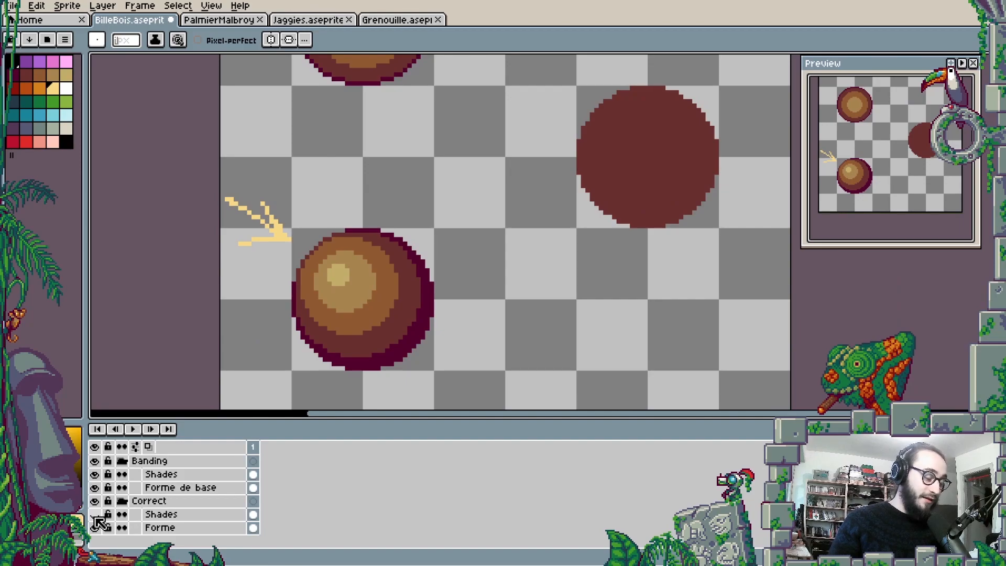
{"action": "left_click", "coordinate": [95, 514]}
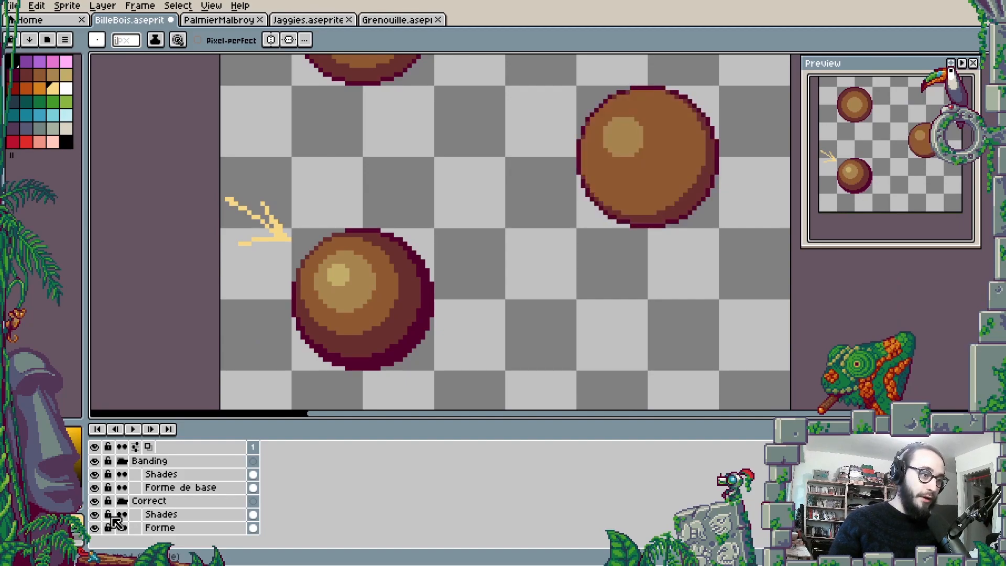
{"action": "left_click_drag", "start_coordinate": [510, 305], "coordinate": [436, 363]}
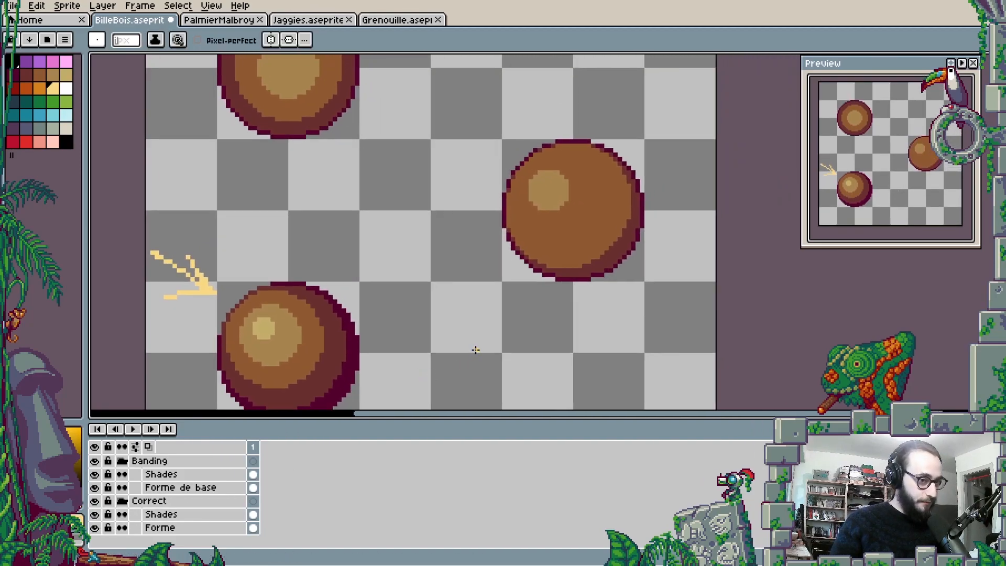
{"action": "scroll", "coordinate": [548, 211], "scroll_direction": "up", "scroll_amount": 1}
{"action": "scroll", "coordinate": [548, 210], "scroll_direction": "up", "scroll_amount": 1}
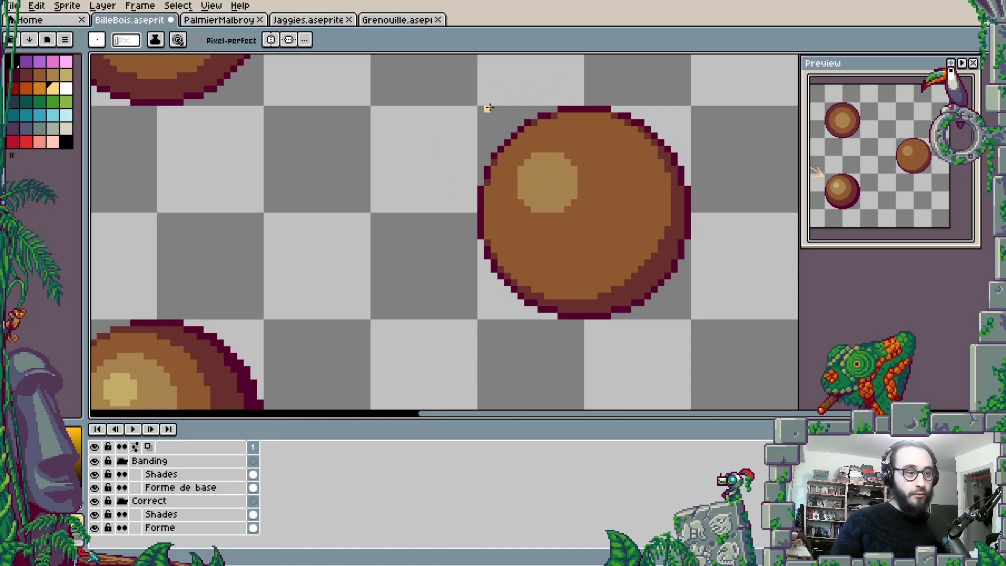
{"action": "scroll", "coordinate": [628, 270], "scroll_direction": "down", "scroll_amount": 1}
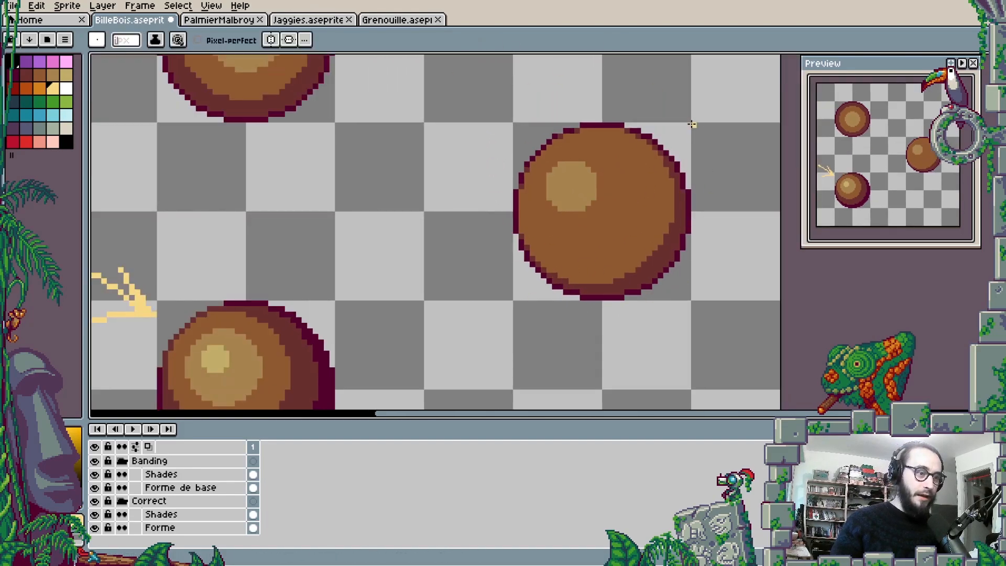
{"action": "scroll", "coordinate": [681, 255], "scroll_direction": "up", "scroll_amount": 2}
{"action": "scroll", "coordinate": [679, 234], "scroll_direction": "down", "scroll_amount": 3}
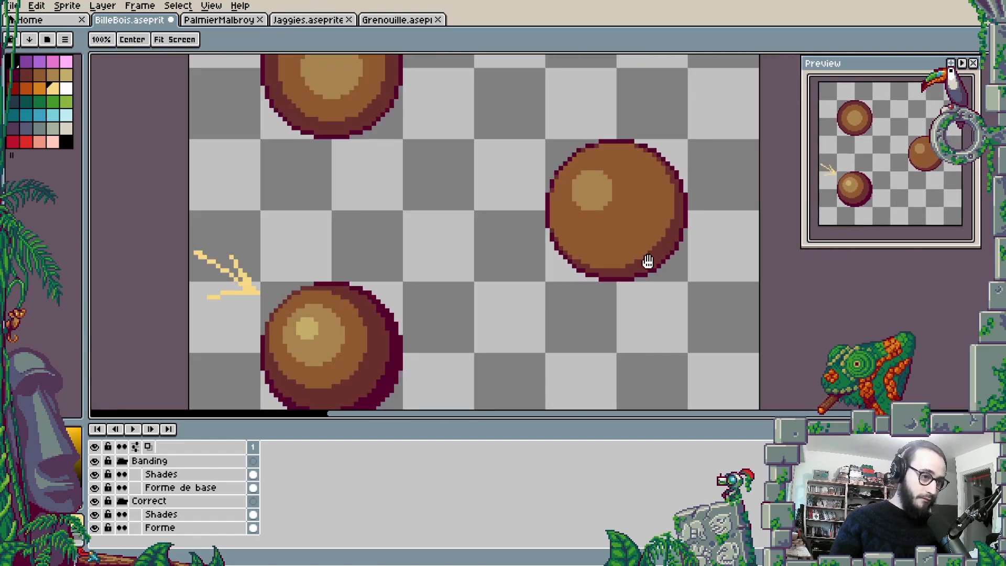
{"action": "left_click_drag", "start_coordinate": [647, 267], "coordinate": [657, 293]}
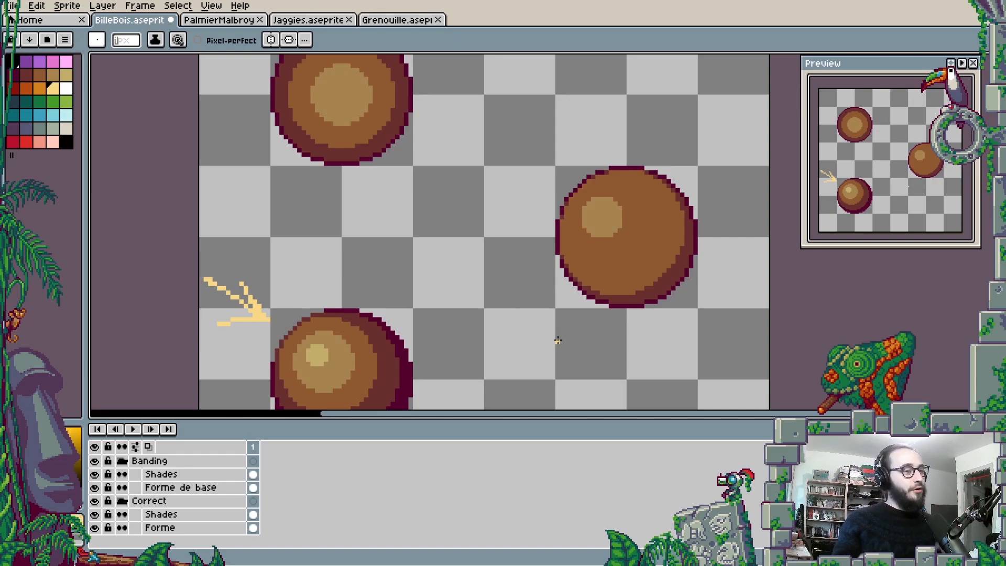
- Show the Textures layer to put the wood grain on all three spheres
{"action": "left_click_drag", "start_coordinate": [449, 321], "coordinate": [486, 274]}
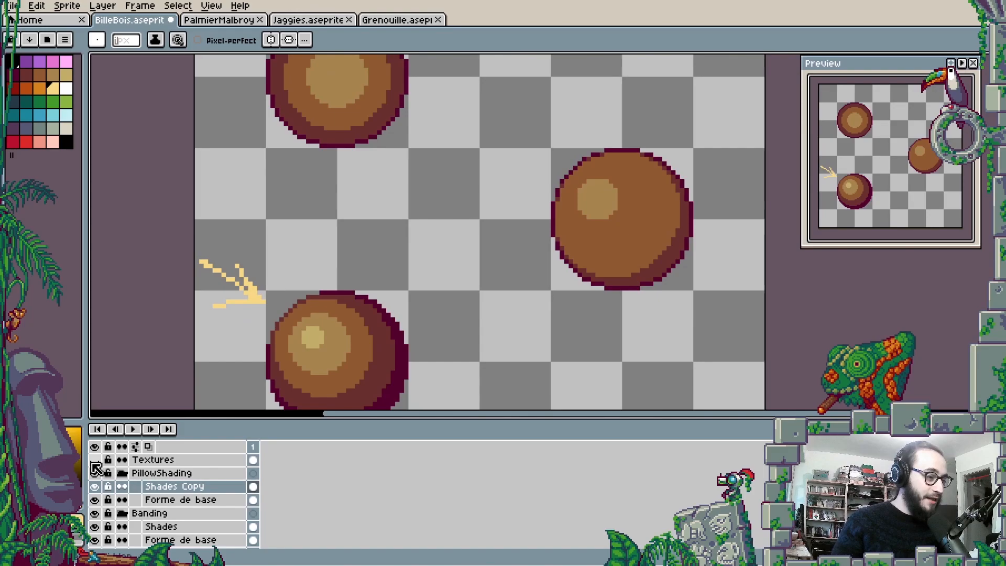
{"action": "left_click", "coordinate": [94, 460]}
{"action": "key", "text": "Tab"}
{"action": "mouse_move", "coordinate": [541, 256]}
{"action": "left_mouse_down"}
{"action": "mouse_move", "coordinate": [541, 325]}
{"action": "mouse_move", "coordinate": [573, 339]}
{"action": "left_mouse_up"}
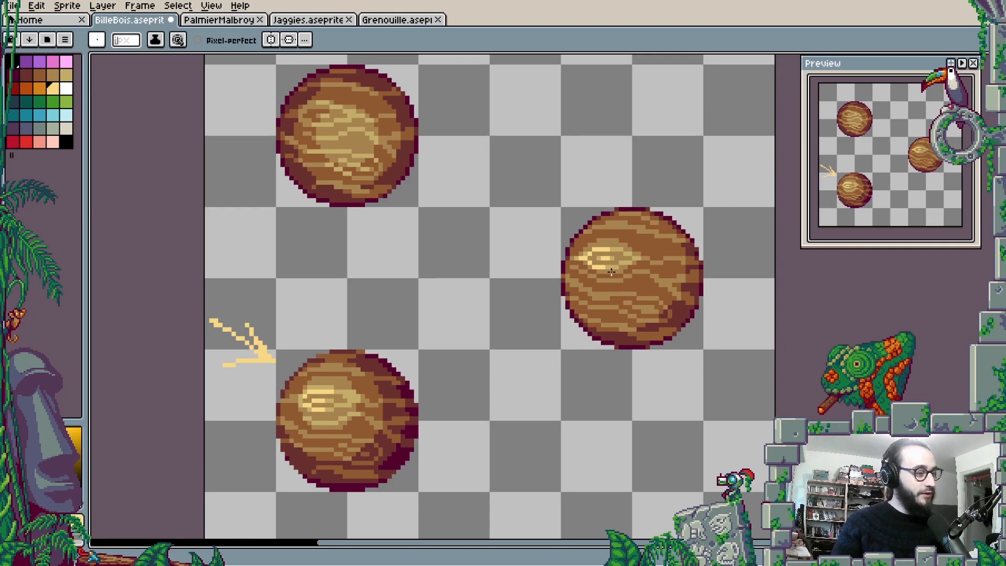
- Hide the Textures layer and show it again to compare the spheres with and without wood grain
{"action": "key", "text": "Tab"}
{"action": "left_click", "coordinate": [94, 460]}
{"action": "key", "text": "Tab"}
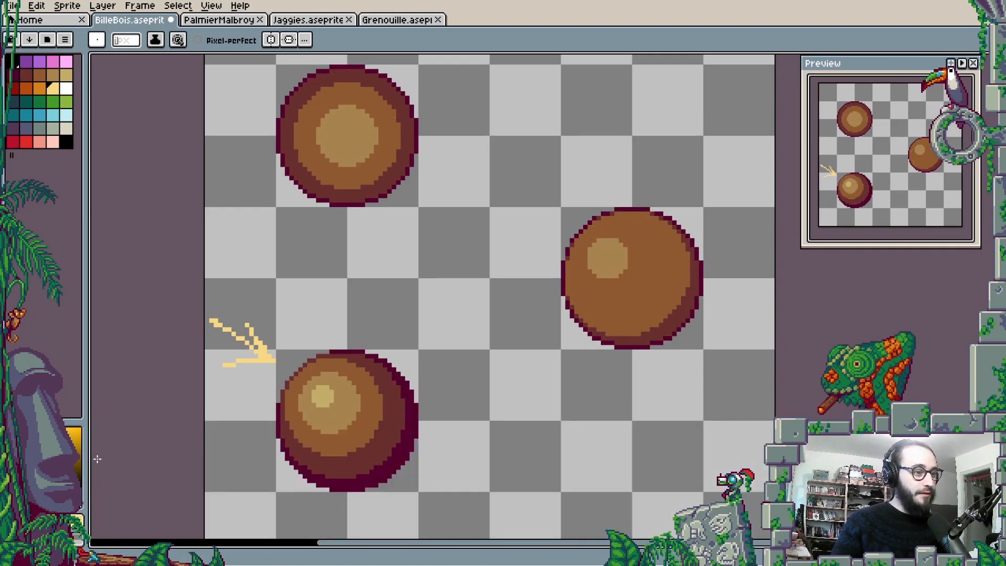
{"action": "key", "text": "Tab"}
{"action": "left_click", "coordinate": [94, 459]}
{"action": "key", "text": "Tab"}
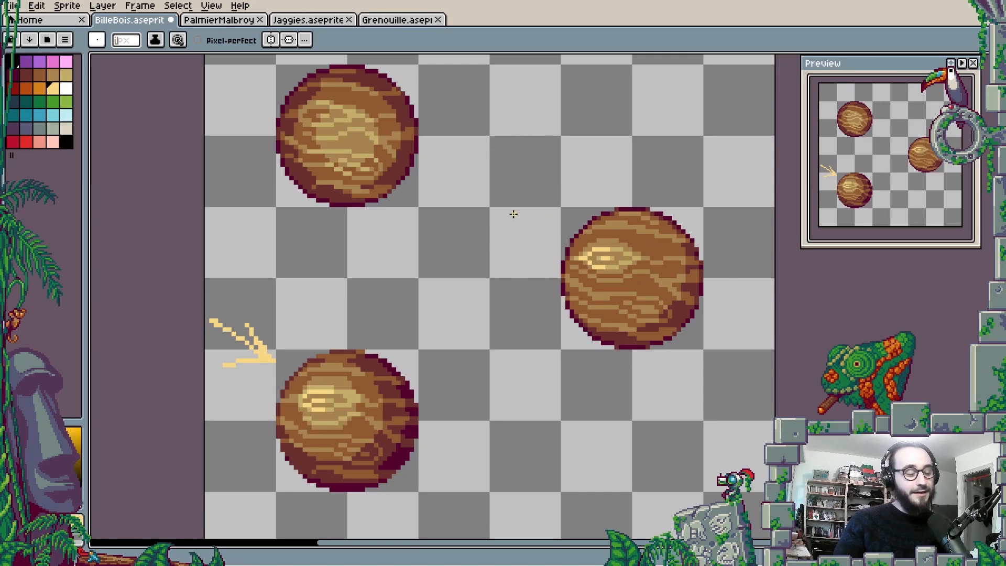
- Switch to the Grenouille sprite and select a strip six pixels wide and one pixel high across the frog's pale chest
{"action": "left_click_drag", "start_coordinate": [559, 357], "coordinate": [592, 389]}
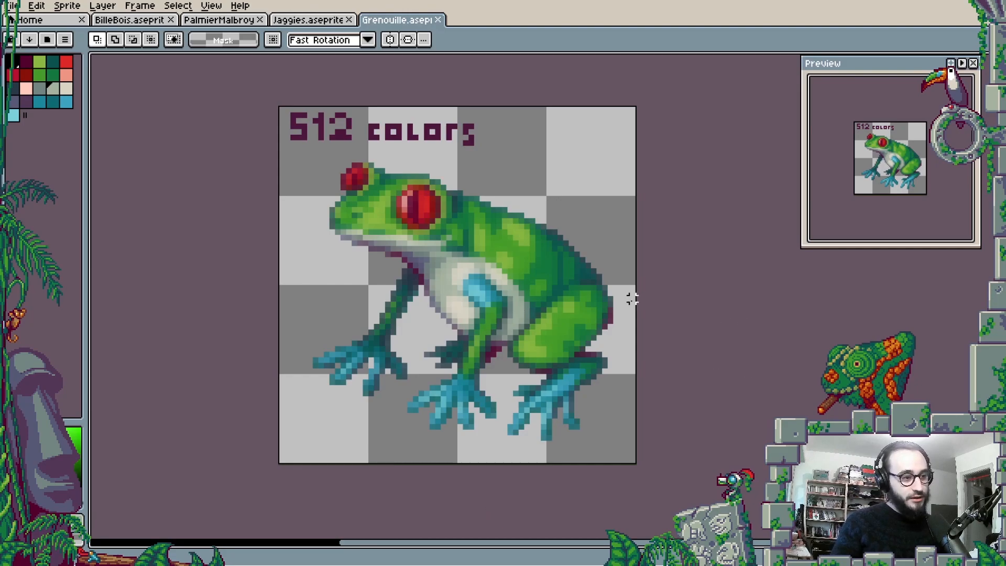
{"action": "scroll", "coordinate": [401, 184], "scroll_direction": "up", "scroll_amount": 1}
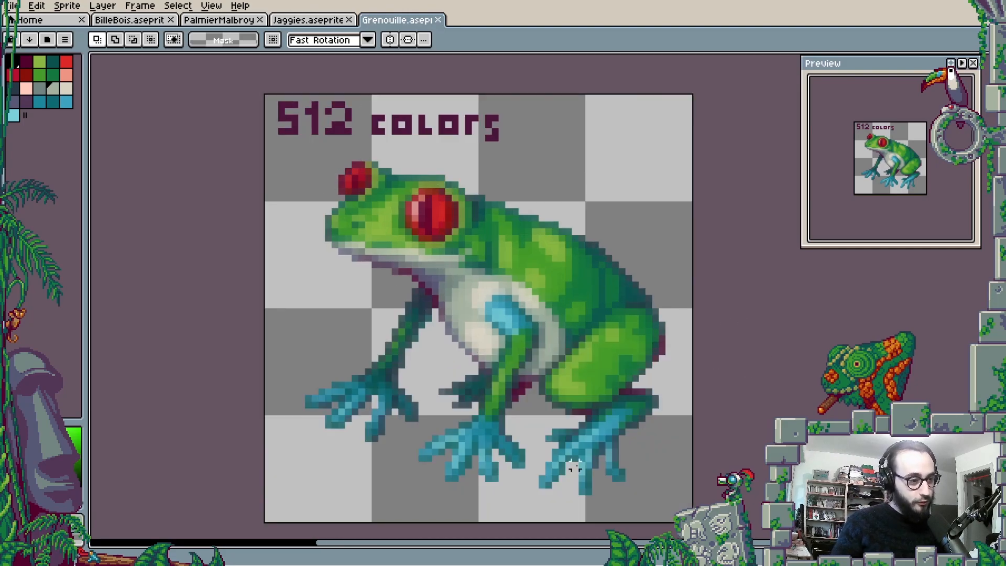
{"action": "scroll", "coordinate": [444, 248], "scroll_direction": "up", "scroll_amount": 6}
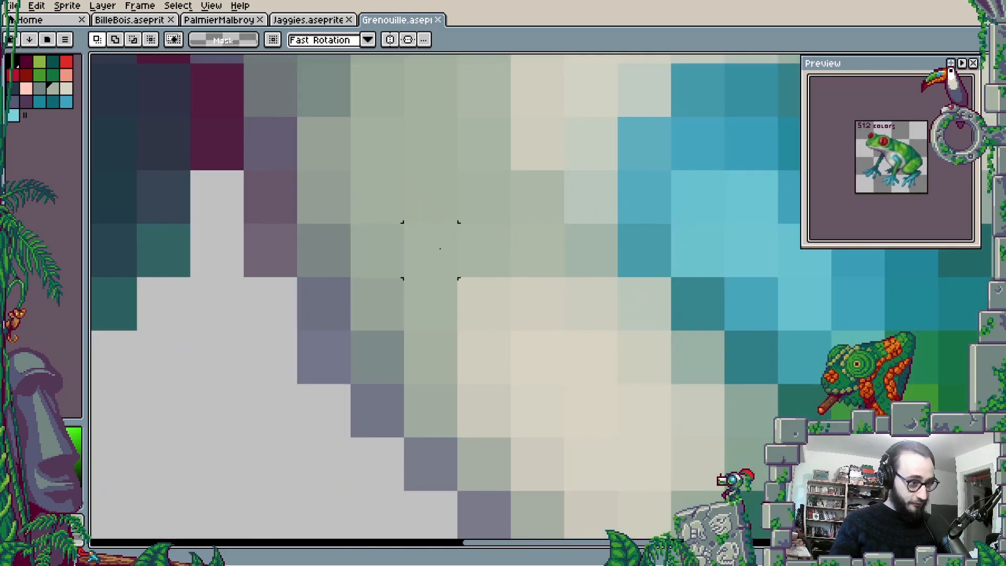
{"action": "left_click_drag", "start_coordinate": [556, 175], "coordinate": [279, 225]}
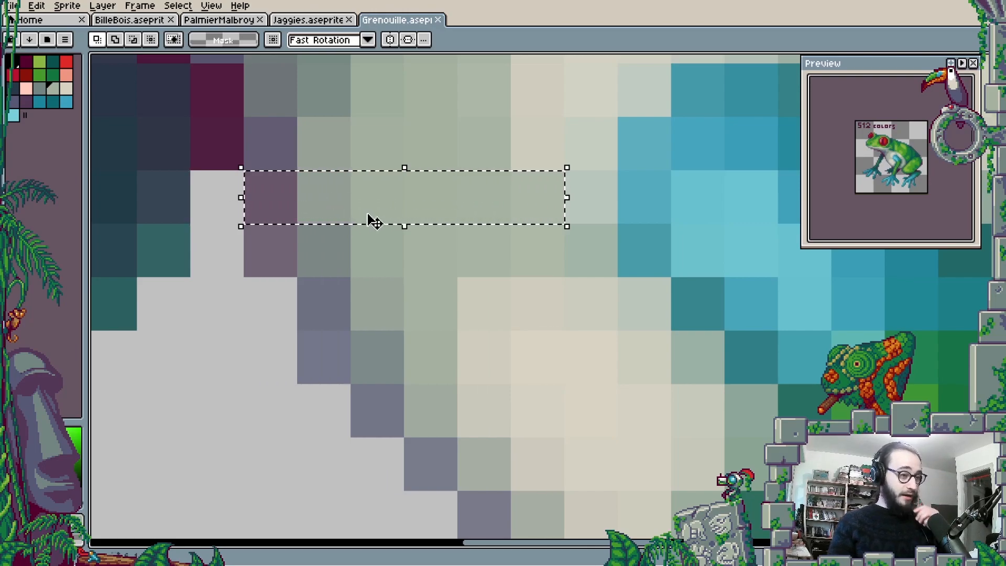
{"action": "scroll", "coordinate": [381, 185], "scroll_direction": "up", "scroll_amount": 1}
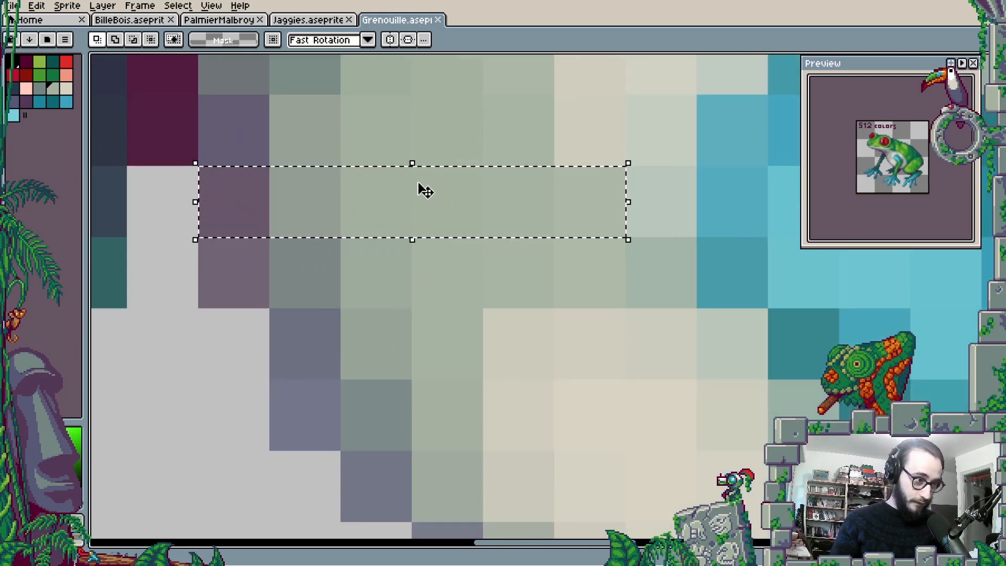
- Inspect the blended colours around the frog's chest, clear the strip selection and bring the whole 512-color frog into view
{"action": "scroll", "coordinate": [551, 208], "scroll_direction": "down", "scroll_amount": 3}
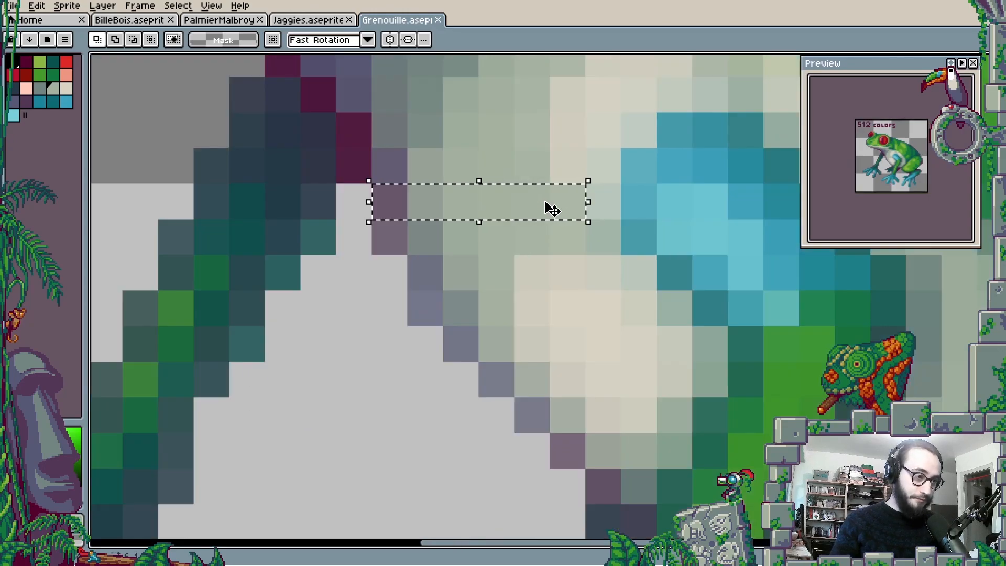
{"action": "scroll", "coordinate": [551, 208], "scroll_direction": "down", "scroll_amount": 1}
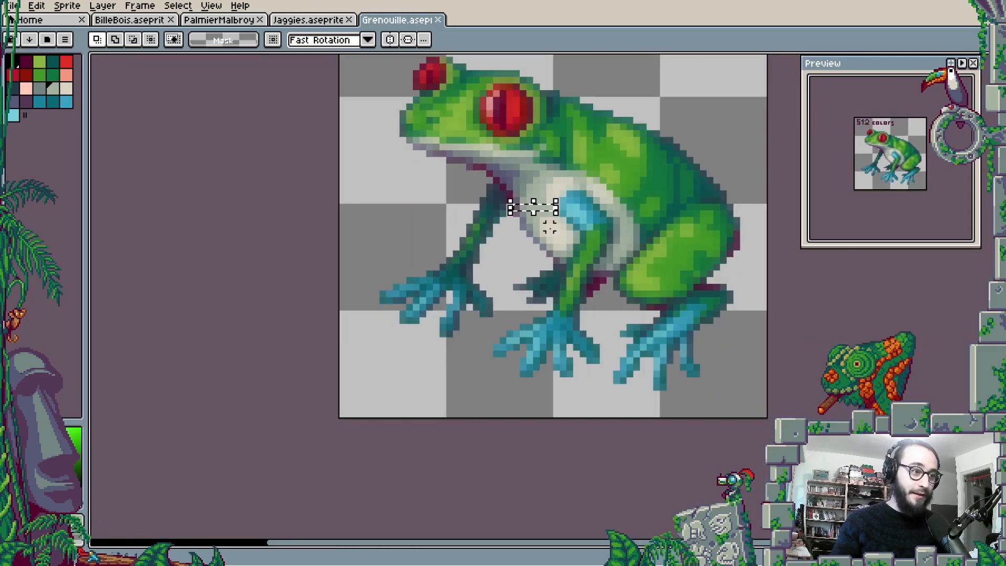
{"action": "scroll", "coordinate": [550, 207], "scroll_direction": "up", "scroll_amount": 2}
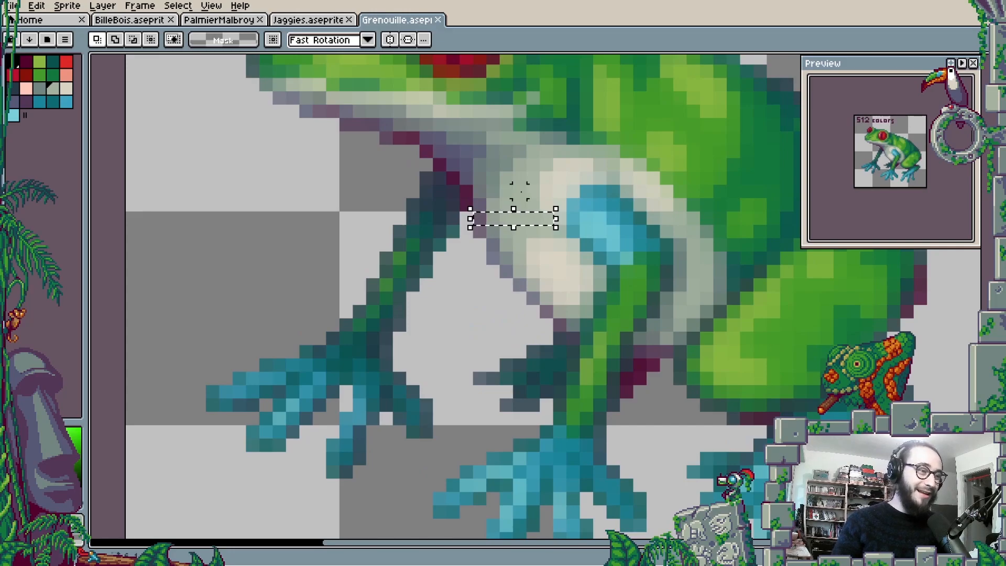
{"action": "scroll", "coordinate": [627, 192], "scroll_direction": "down", "scroll_amount": 2}
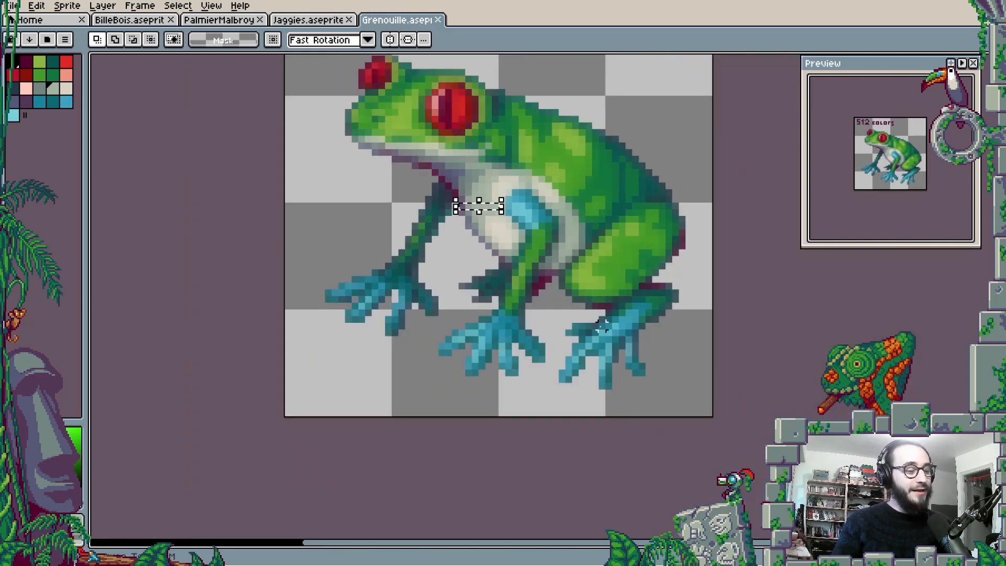
{"action": "left_click", "coordinate": [567, 344]}
{"action": "left_click_drag", "start_coordinate": [582, 262], "coordinate": [566, 346]}
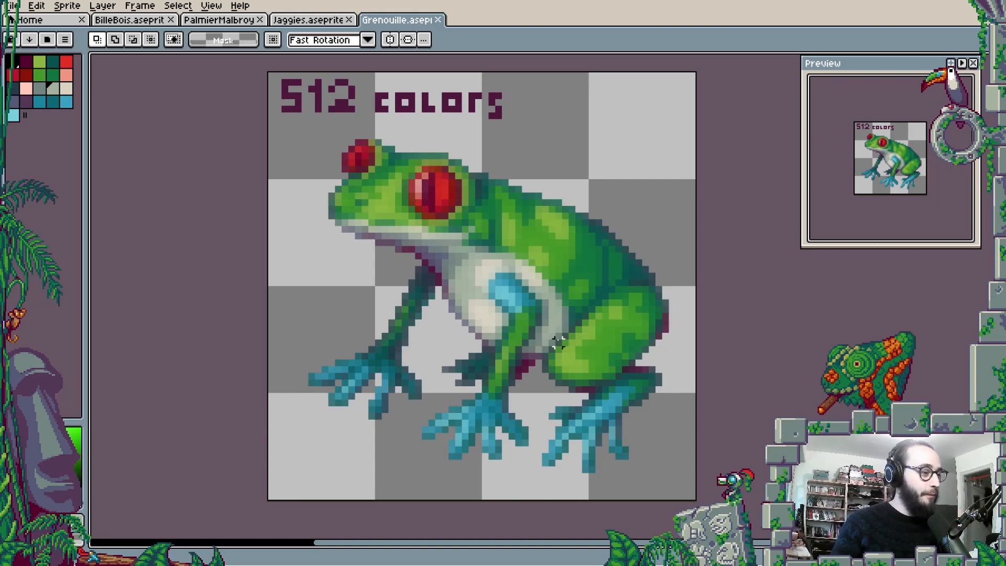
- Hide the CorrectShading Copy layer and show the CorrectShading layer to display the 20-color frog
{"action": "key", "text": "Tab"}
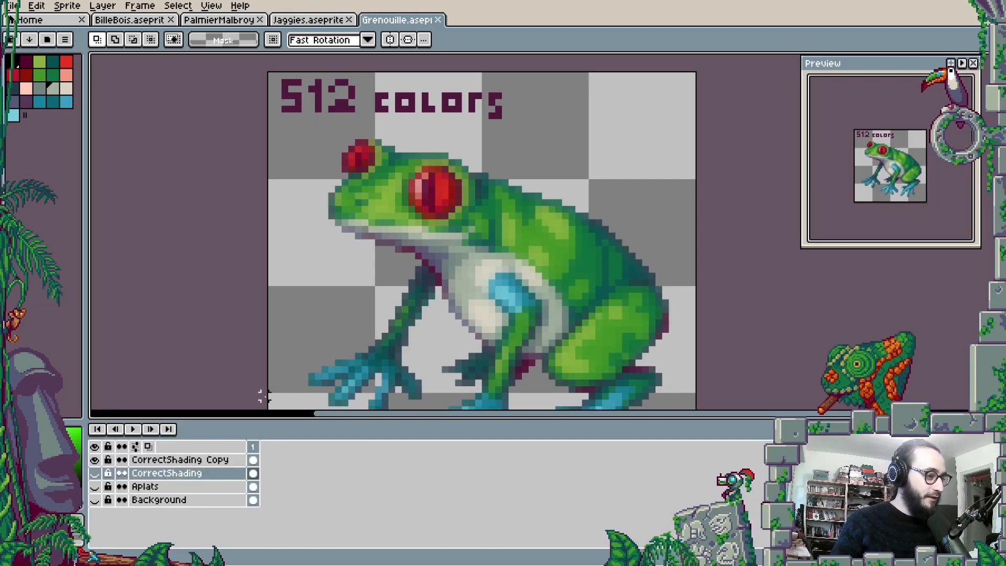
{"action": "left_click", "coordinate": [95, 459]}
{"action": "left_click", "coordinate": [94, 472]}
{"action": "key", "text": "Tab"}
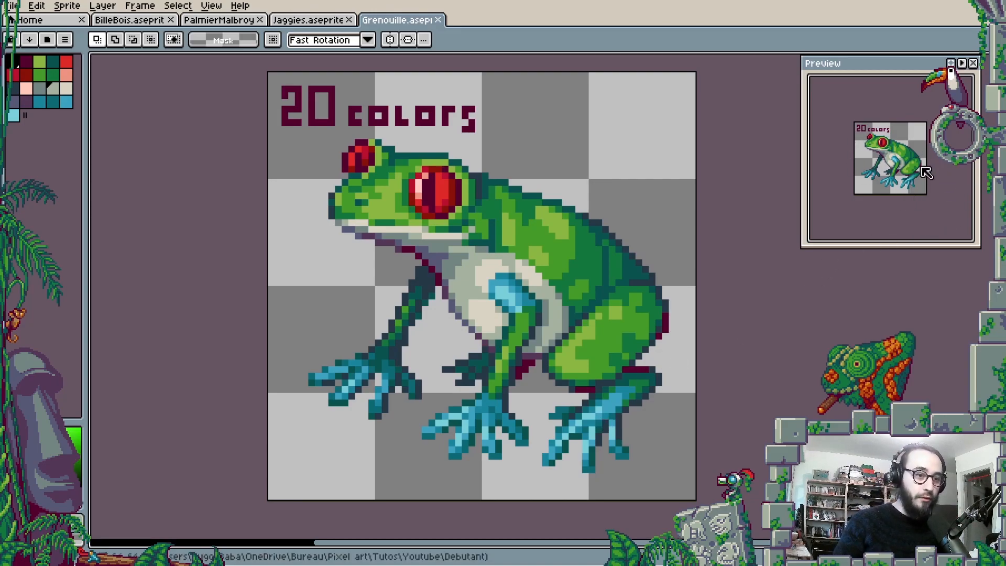
- Move the preview window closer to the frog and shrink its height and width to fit around the sprite
{"action": "left_click_drag", "start_coordinate": [888, 64], "coordinate": [833, 78]}
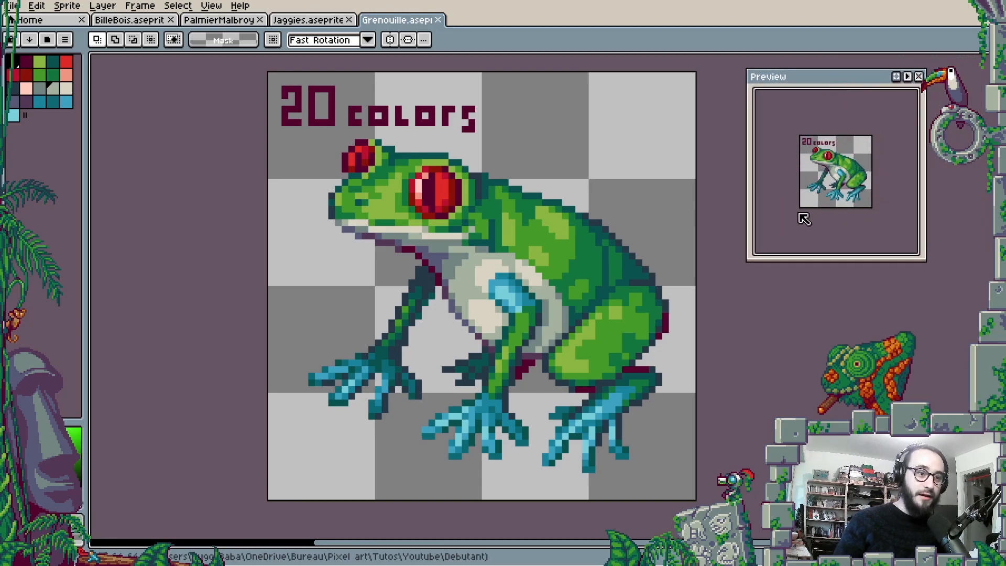
{"action": "left_click_drag", "start_coordinate": [850, 258], "coordinate": [845, 191]}
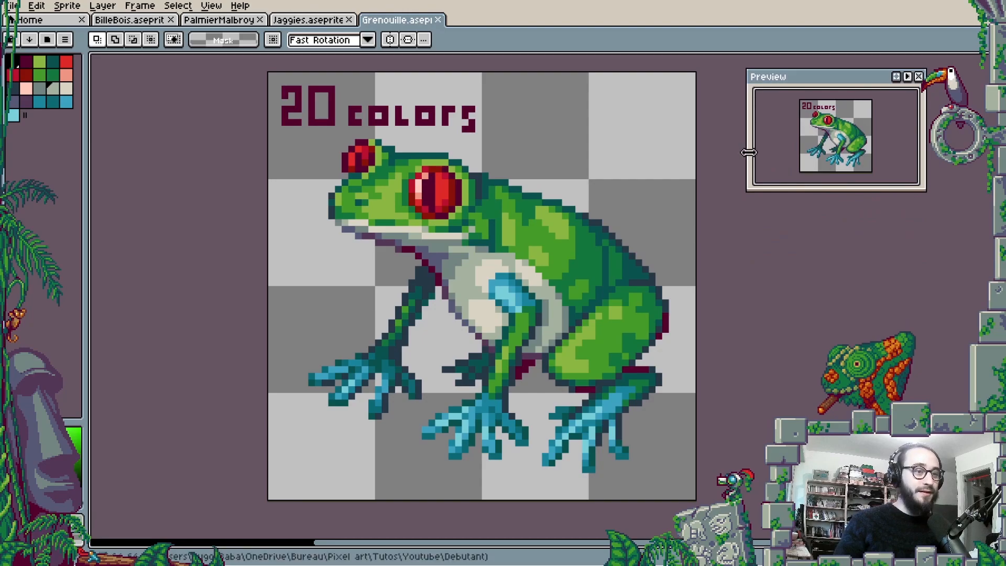
{"action": "left_click_drag", "start_coordinate": [749, 152], "coordinate": [794, 153]}
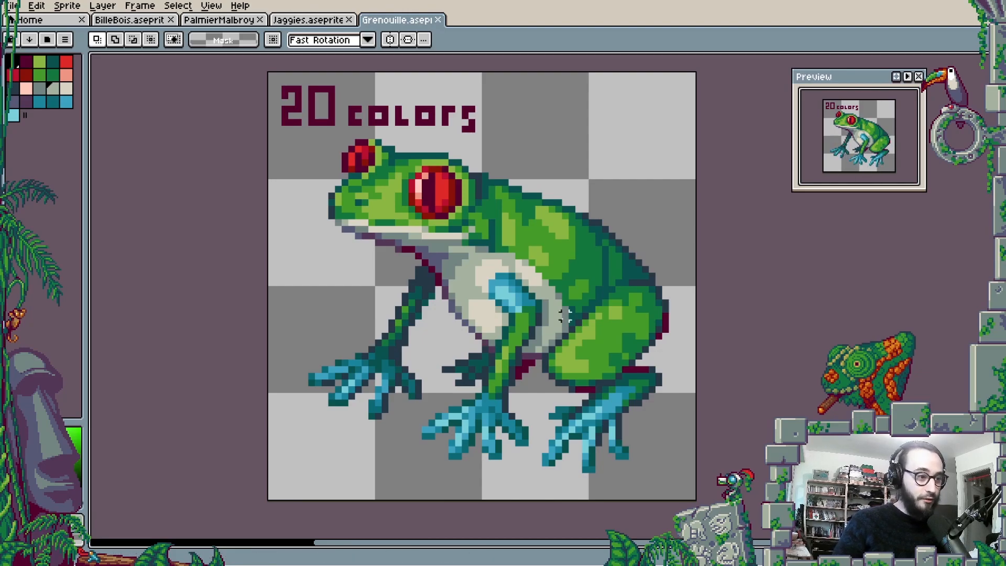
- Examine the 20-color frog's head, chest and back up close, and compare them with the whole sprite
{"action": "scroll", "coordinate": [491, 321], "scroll_direction": "up", "scroll_amount": 1}
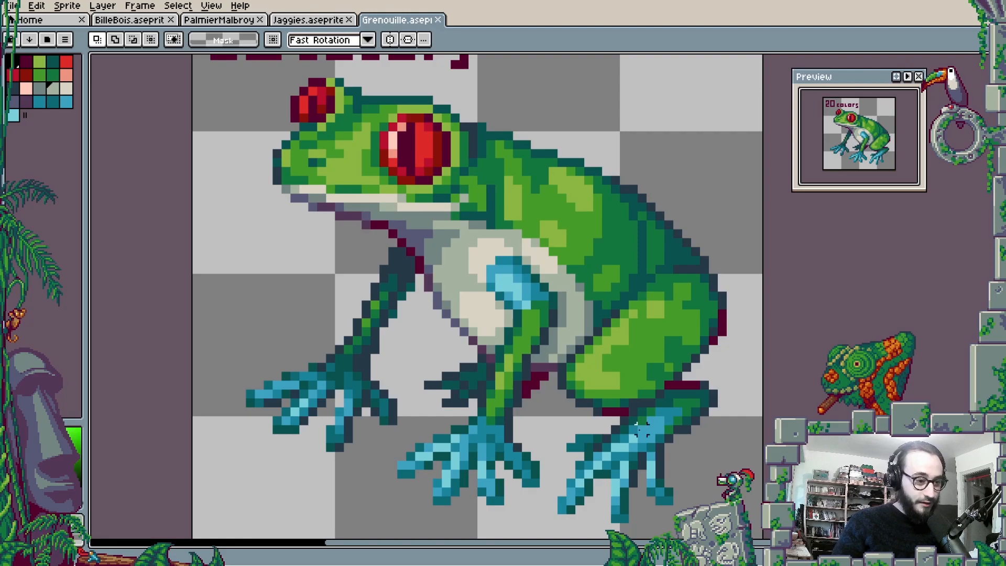
{"action": "scroll", "coordinate": [391, 224], "scroll_direction": "up", "scroll_amount": 1}
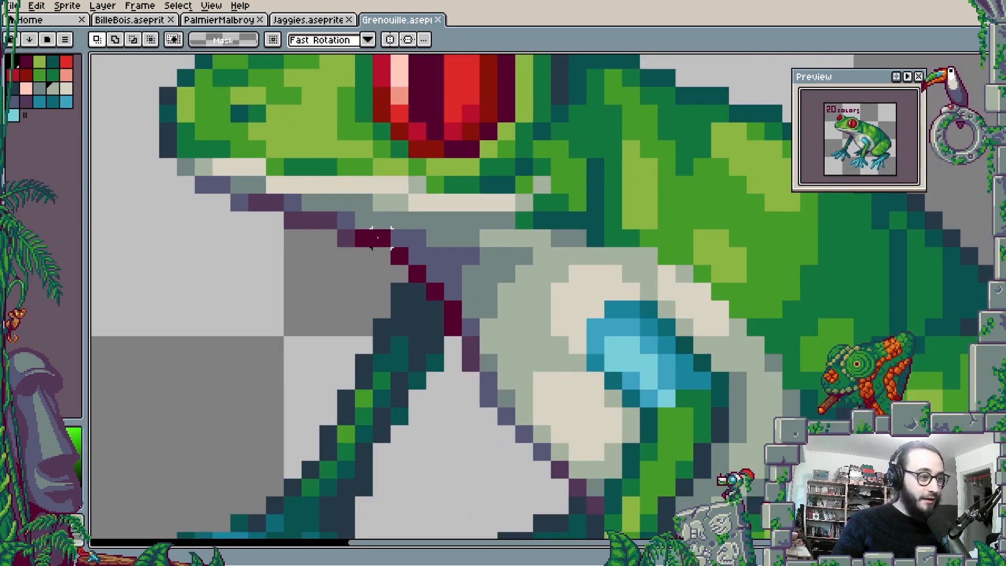
{"action": "scroll", "coordinate": [399, 238], "scroll_direction": "down", "scroll_amount": 2}
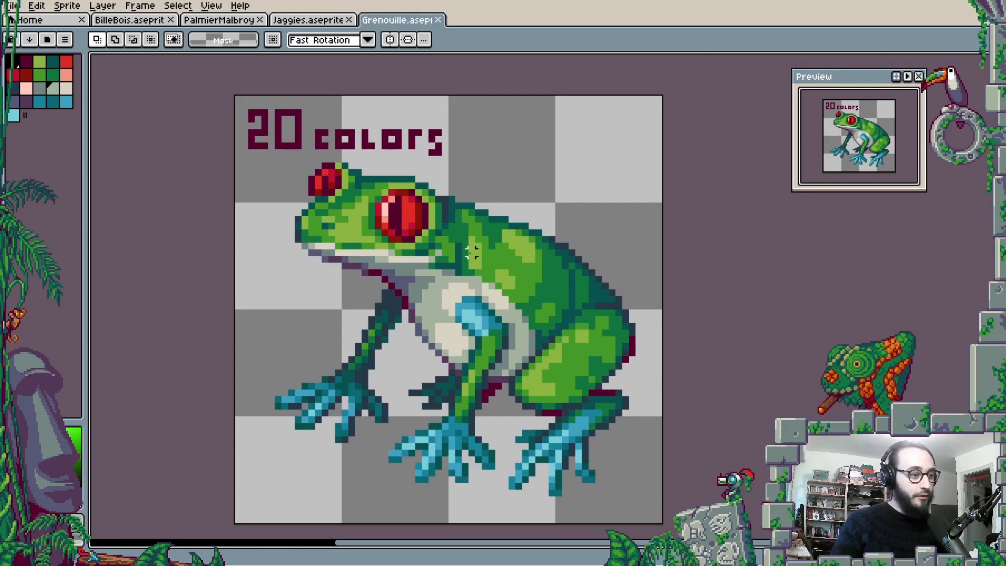
{"action": "scroll", "coordinate": [411, 293], "scroll_direction": "up", "scroll_amount": 1}
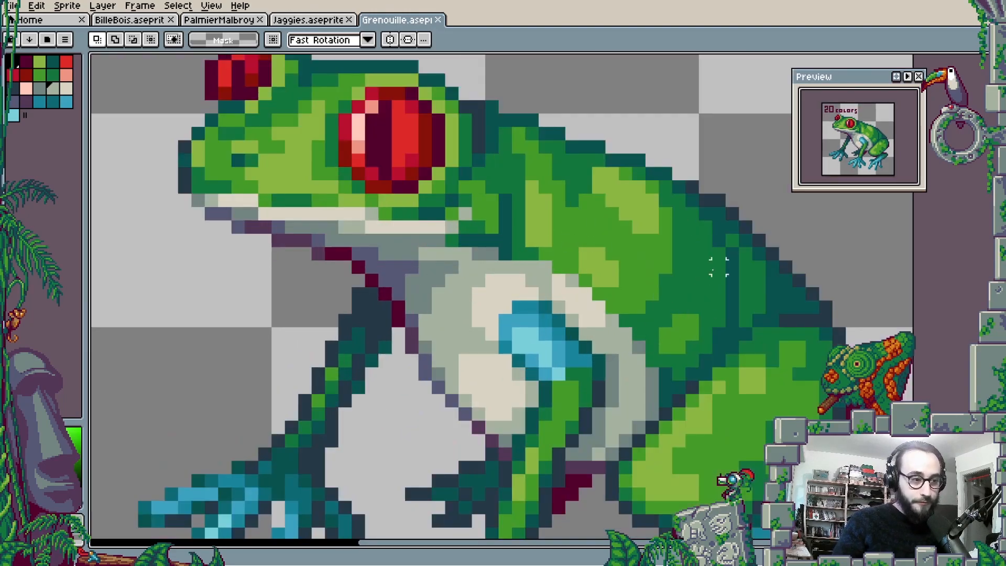
{"action": "scroll", "coordinate": [492, 166], "scroll_direction": "down", "scroll_amount": 3}
{"action": "key", "text": "space"}
{"action": "left_click_drag", "start_coordinate": [498, 181], "coordinate": [480, 237]}
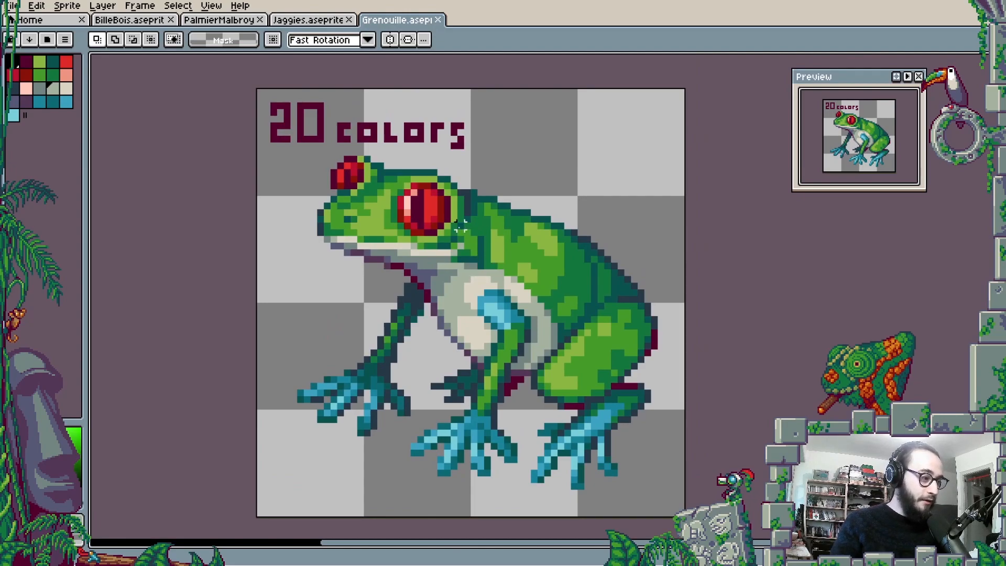
- Alternate the visibility of the CorrectShading Copy and CorrectShading layers to compare the 512-color and 20-color frogs
{"action": "key", "text": "Tab"}
{"action": "left_click", "coordinate": [96, 474]}
{"action": "key", "text": "Tab"}
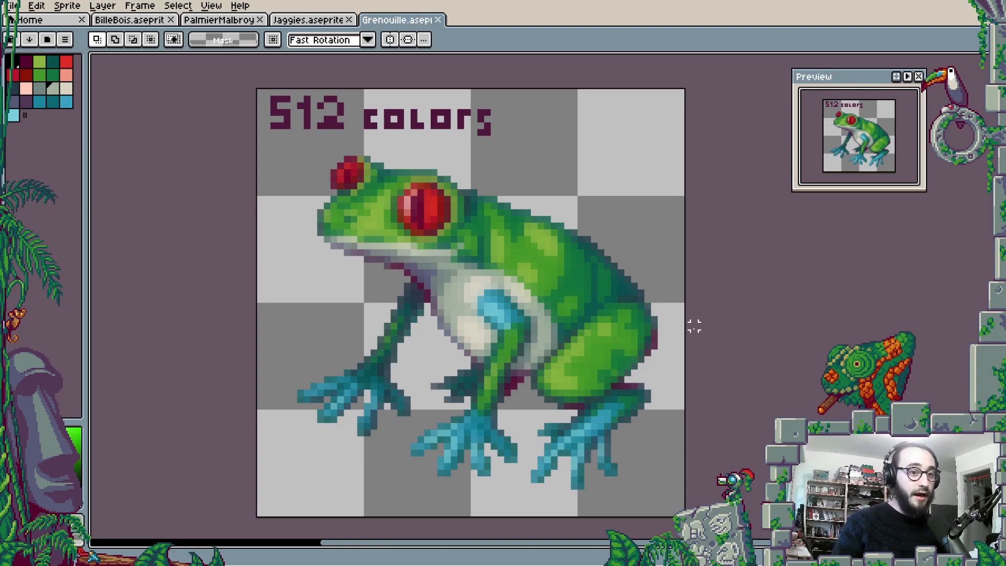
{"action": "key", "text": "Tab"}
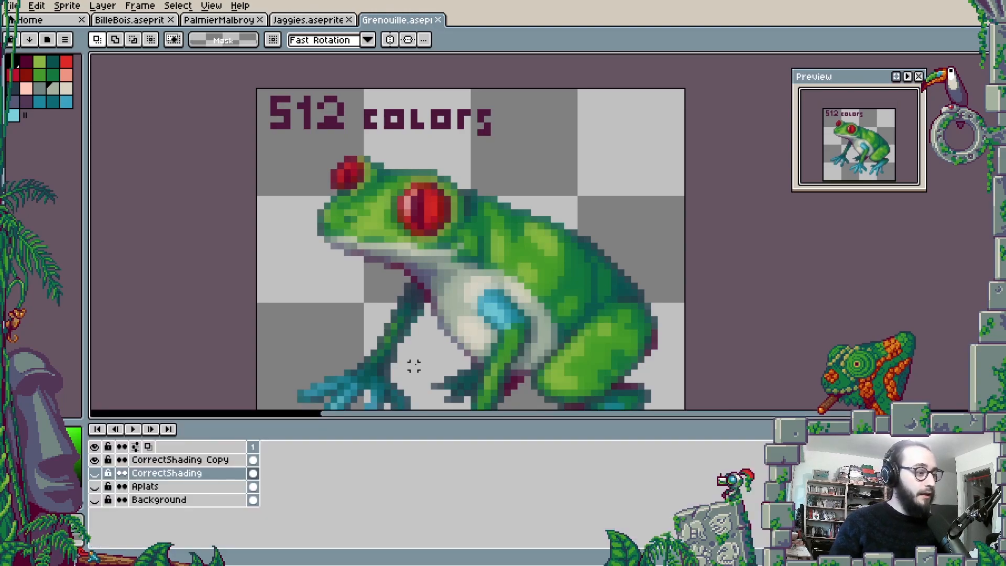
{"action": "left_click", "coordinate": [94, 459]}
{"action": "left_click", "coordinate": [95, 473]}
{"action": "key", "text": "Tab"}
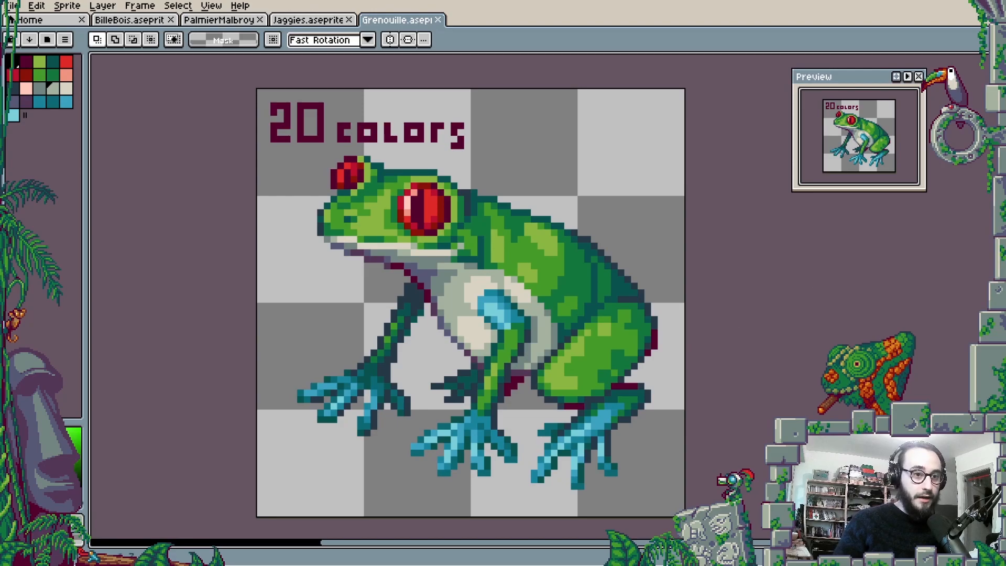
{"action": "key", "text": "Tab"}
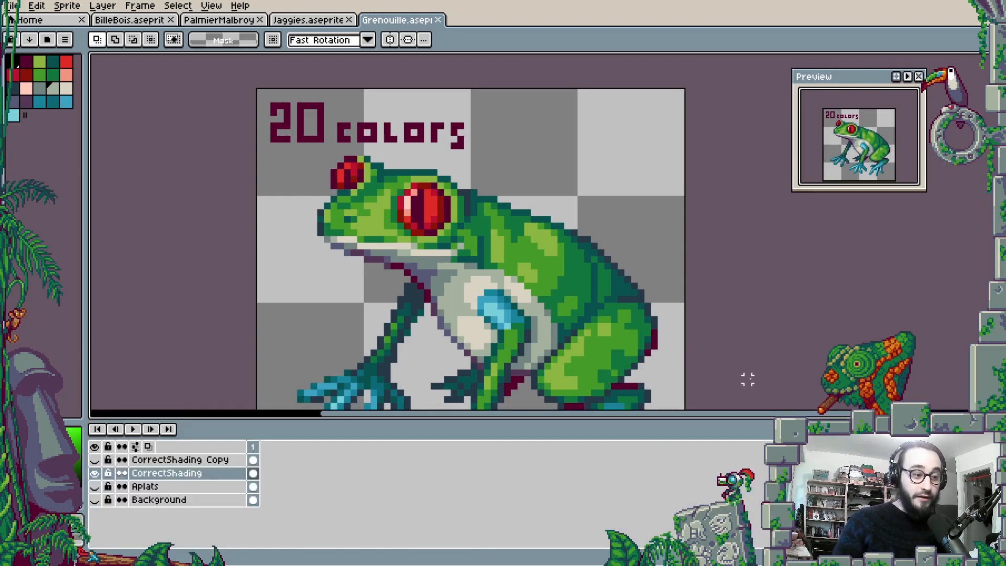
{"action": "left_click", "coordinate": [95, 473]}
{"action": "key", "text": "Tab"}
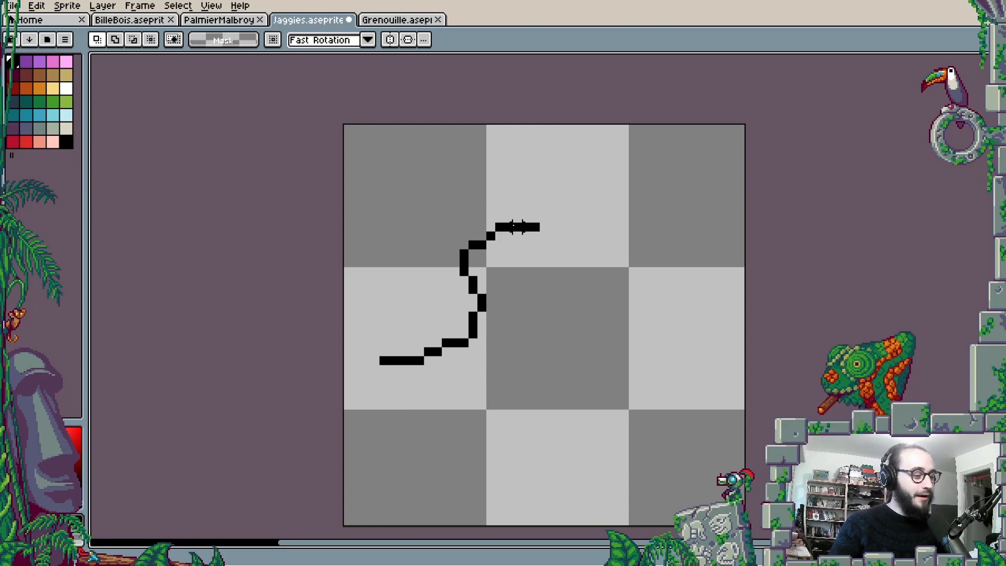
- Show the preview window for the Jaggies sprite and look closely at the jagged black curve
{"action": "key", "text": "F7"}
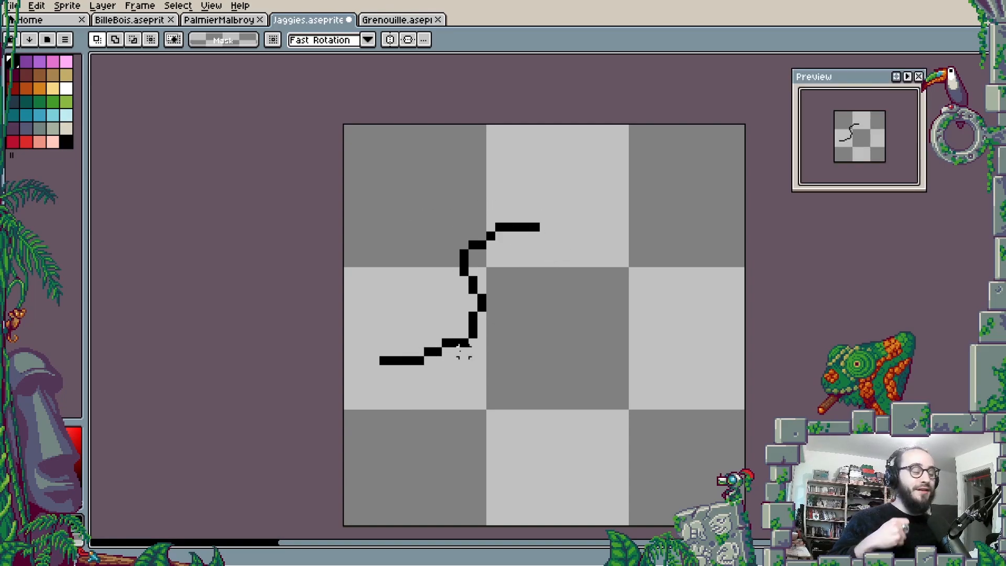
{"action": "key", "text": "Tab"}
{"action": "key", "text": "Tab"}
{"action": "scroll", "coordinate": [525, 325], "scroll_direction": "up", "scroll_amount": 2}
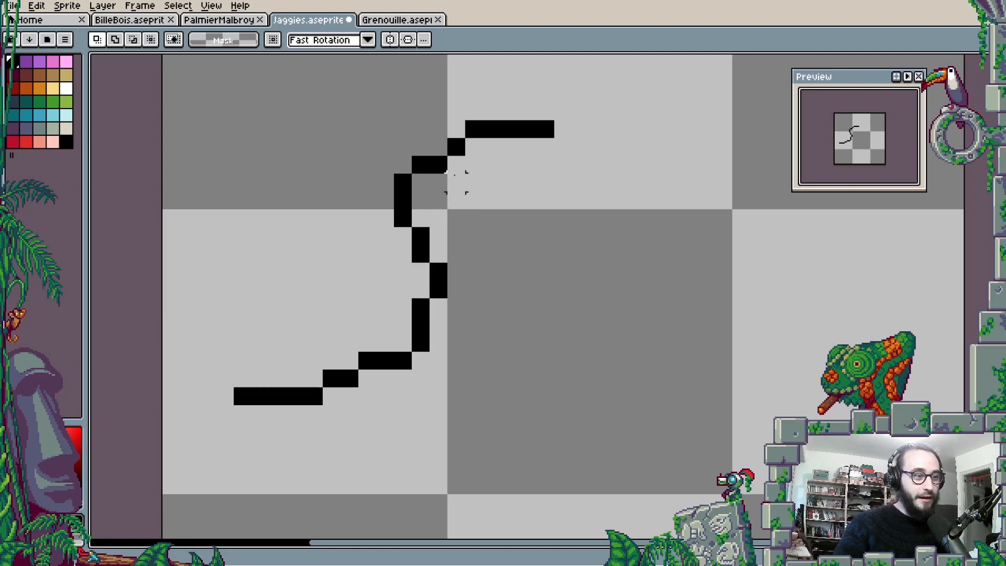
- Show the Erreurs layer to mark the faulty segments of the curve in red
{"action": "key", "text": "Tab"}
{"action": "left_click", "coordinate": [96, 474]}
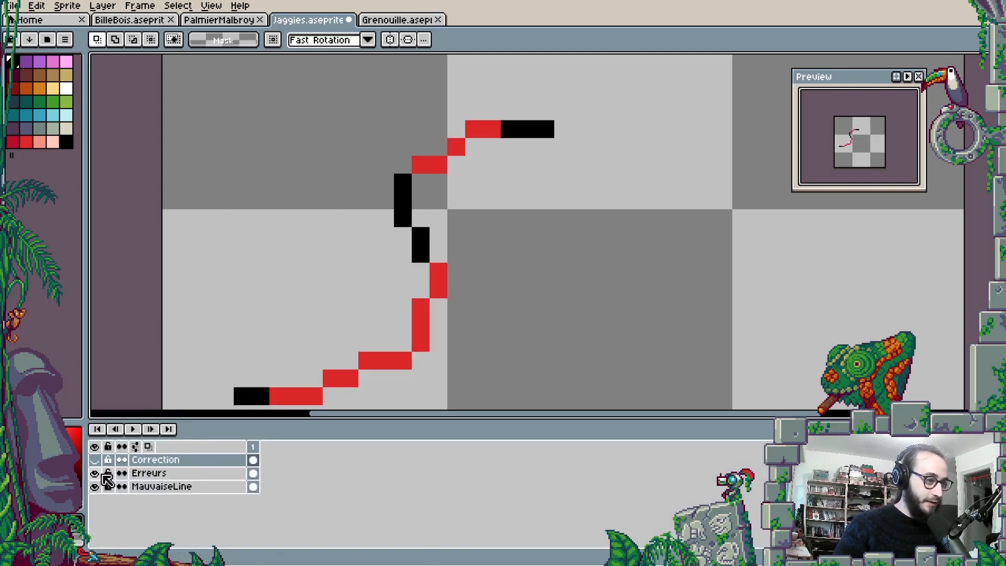
{"action": "key", "text": "Tab"}
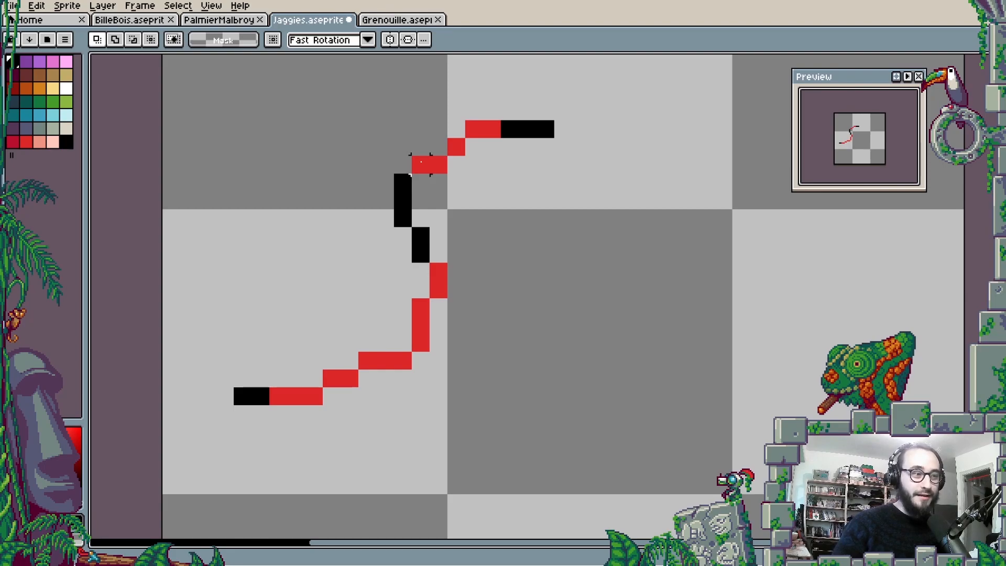
- Mark the segments at the curve's upper end with temporary selections to compare their lengths, and clear the selection
{"action": "left_click_drag", "start_coordinate": [425, 166], "coordinate": [440, 167]}
{"action": "left_click", "coordinate": [457, 150]}
{"action": "left_click", "coordinate": [581, 182]}
{"action": "left_click_drag", "start_coordinate": [474, 131], "coordinate": [563, 131]}
{"action": "left_click", "coordinate": [581, 164]}
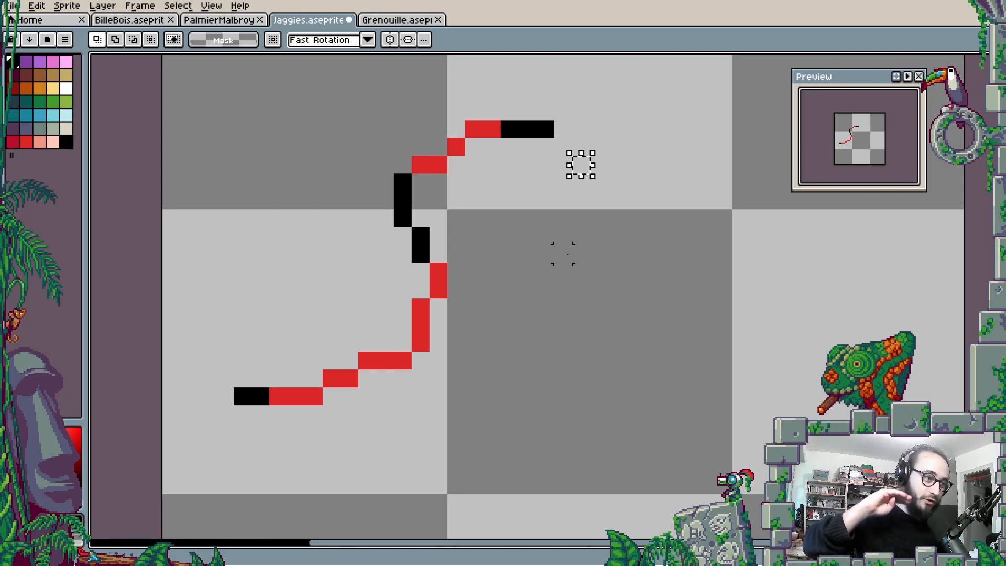
{"action": "left_click", "coordinate": [617, 236]}
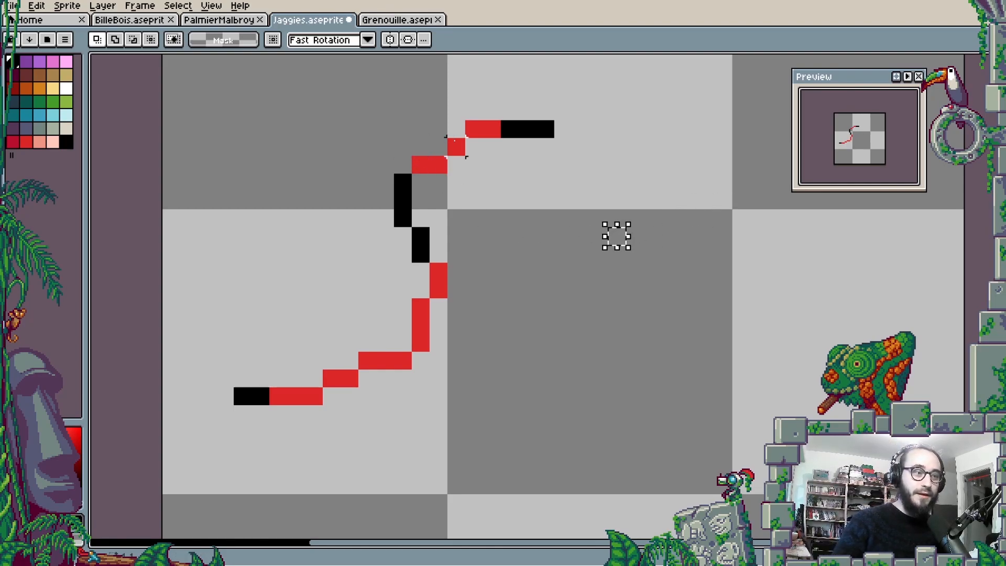
{"action": "mouse_move", "coordinate": [462, 117]}
{"action": "left_mouse_down"}
{"action": "mouse_move", "coordinate": [500, 140]}
{"action": "mouse_move", "coordinate": [574, 141]}
{"action": "left_mouse_up"}
{"action": "key", "text": "ctrl+d"}
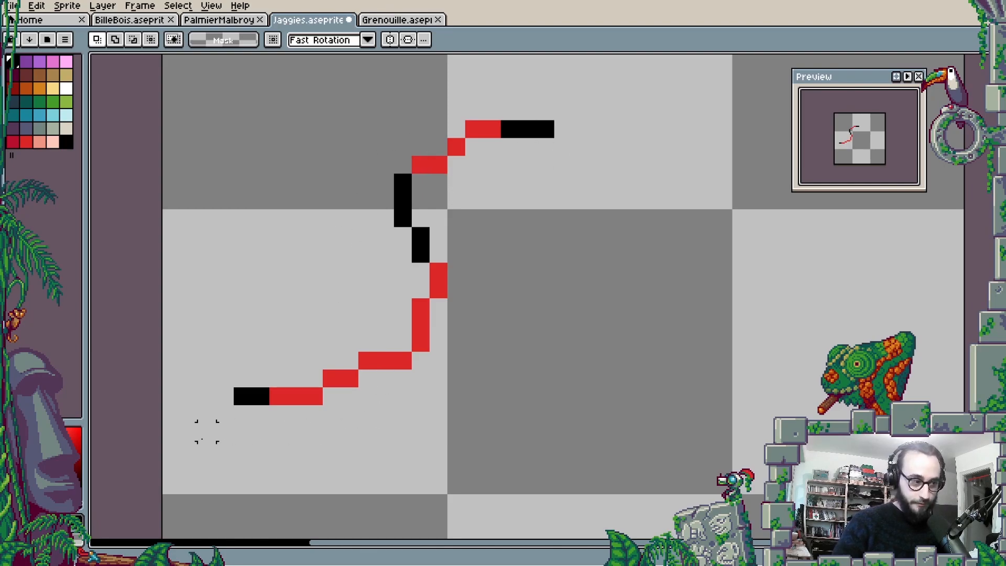
- Show the Correction layer with the smooth curve and hide the Erreurs layer
{"action": "key", "text": "Tab"}
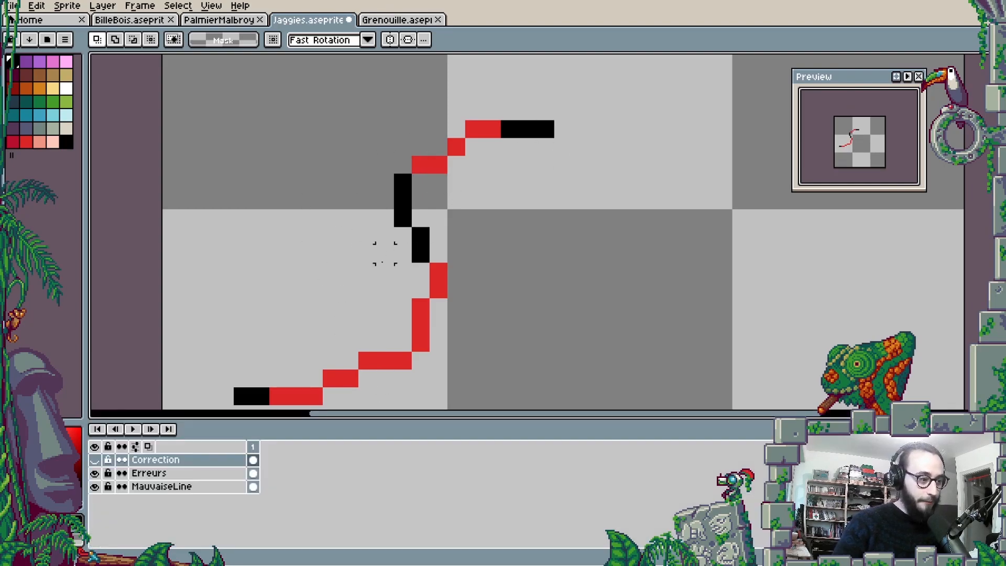
{"action": "left_click", "coordinate": [94, 473]}
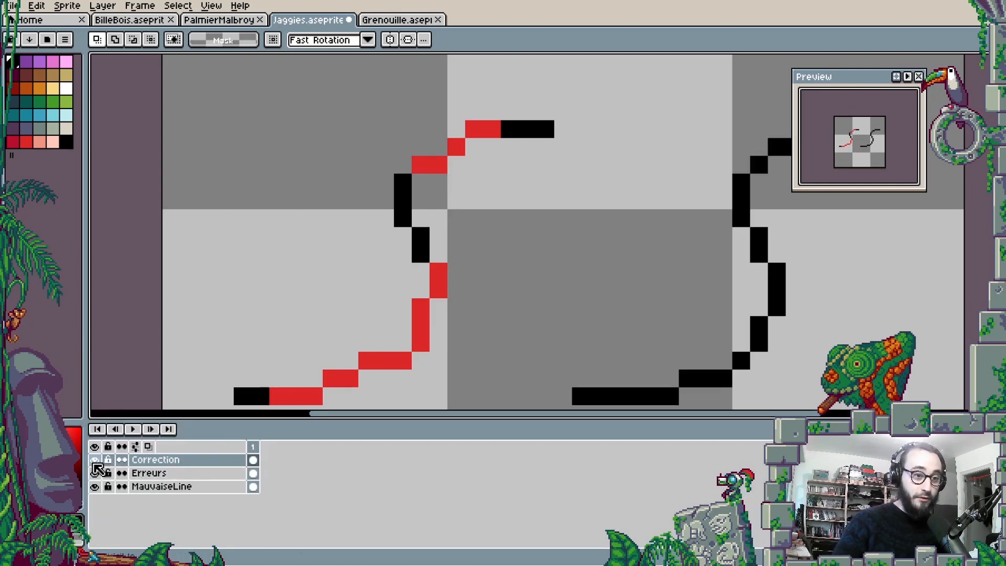
{"action": "key", "text": "Tab"}
{"action": "key", "text": "Tab"}
{"action": "left_click", "coordinate": [94, 457]}
{"action": "key", "text": "Tab"}
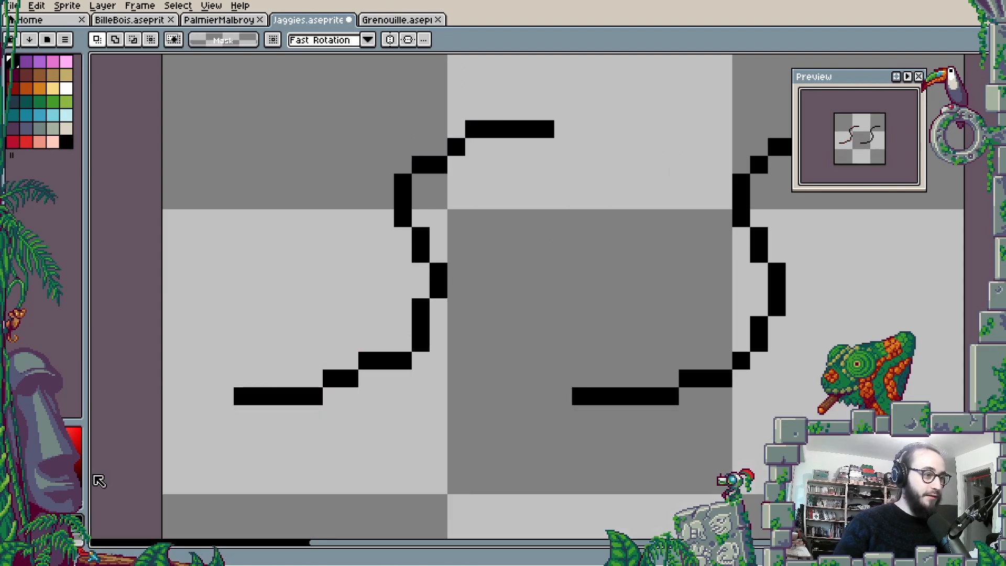
- Move the preview window off the corrected curve and compare the jagged and smooth curves side by side
{"action": "left_click_drag", "start_coordinate": [842, 78], "coordinate": [917, 82]}
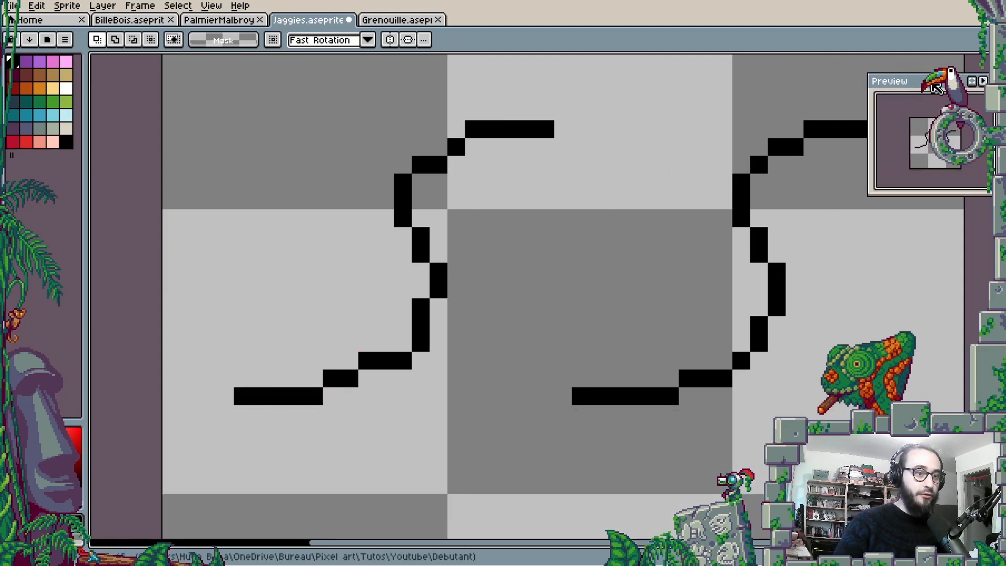
{"action": "scroll", "coordinate": [700, 199], "scroll_direction": "down", "scroll_amount": 1}
{"action": "key", "text": "space"}
{"action": "left_click_drag", "start_coordinate": [602, 263], "coordinate": [467, 319]}
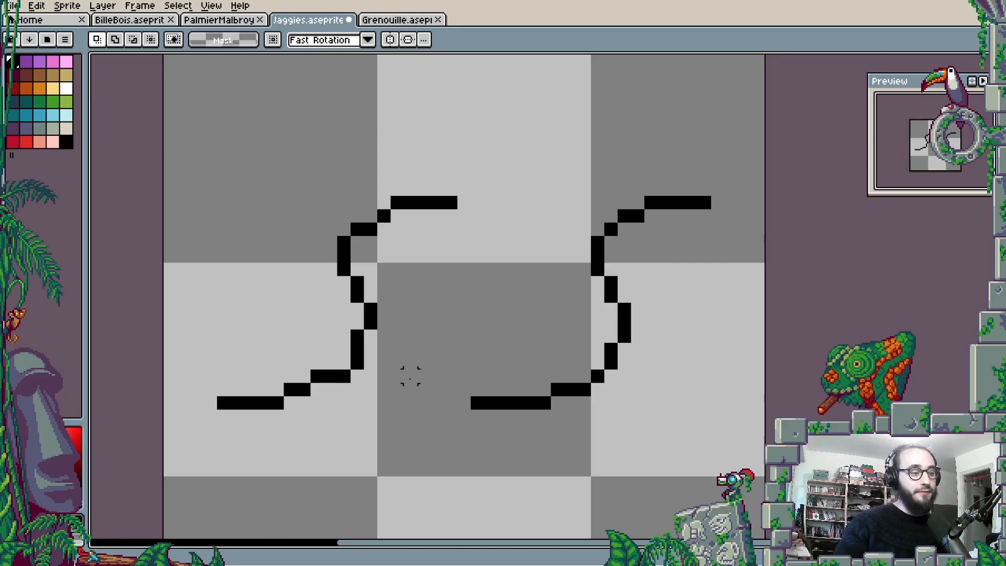
{"action": "scroll", "coordinate": [570, 406], "scroll_direction": "up", "scroll_amount": 1}
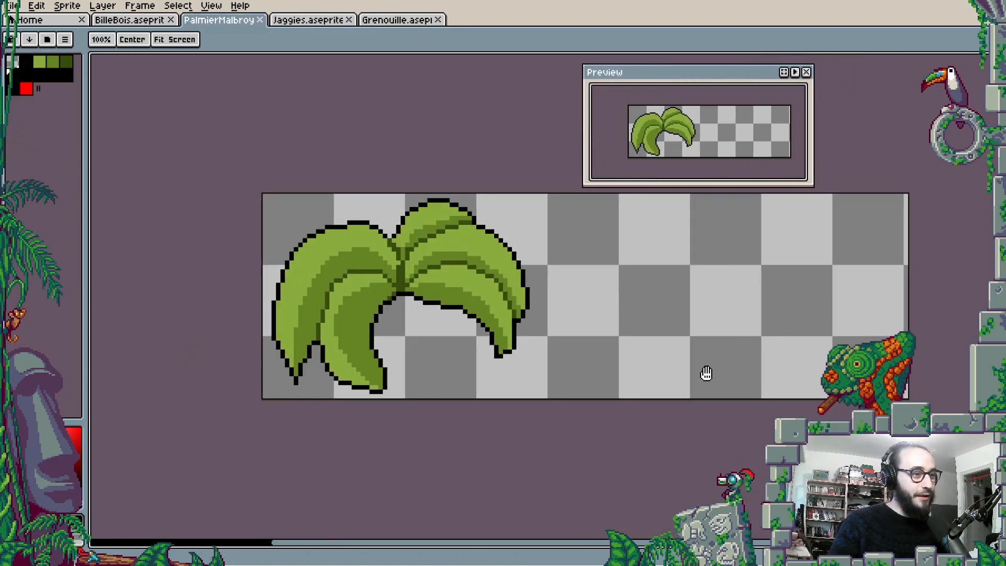
- Show the Correction layer in the PalmierMalbroy sprite and compare the original palm leaves with the corrected ones
{"action": "left_click_drag", "start_coordinate": [705, 372], "coordinate": [707, 378]}
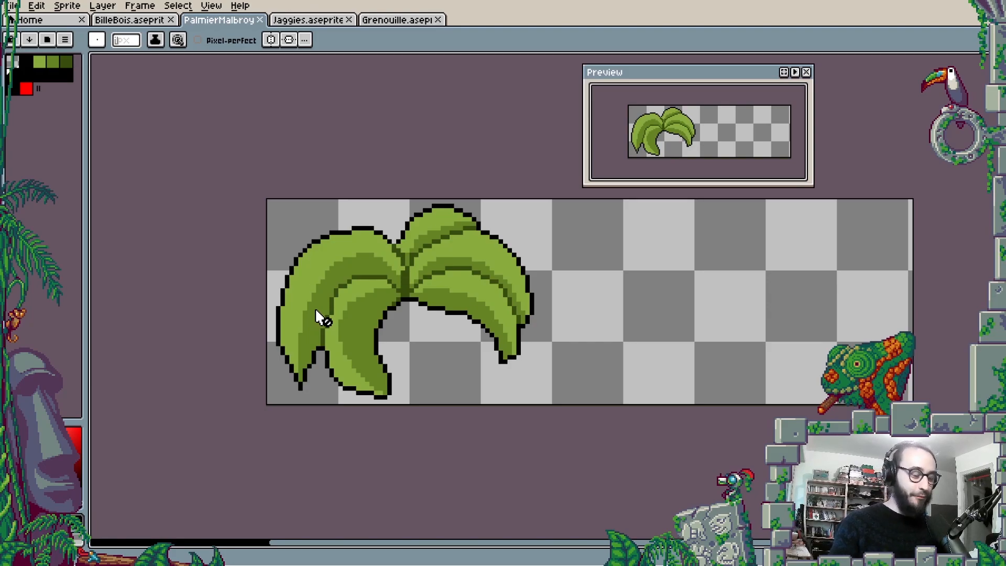
{"action": "key", "text": "Tab"}
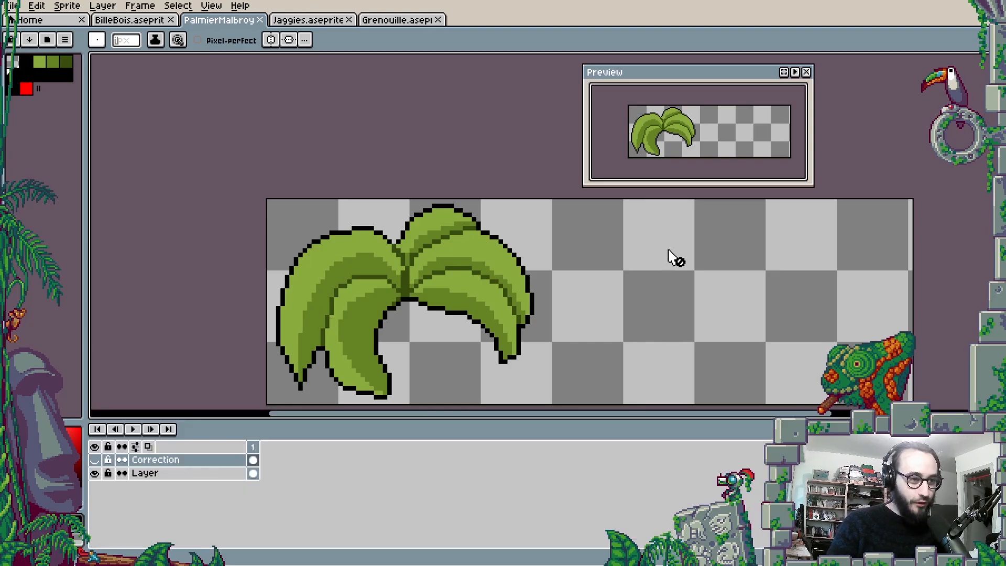
{"action": "left_click", "coordinate": [94, 459]}
{"action": "key", "text": "Tab"}
{"action": "key", "text": "space"}
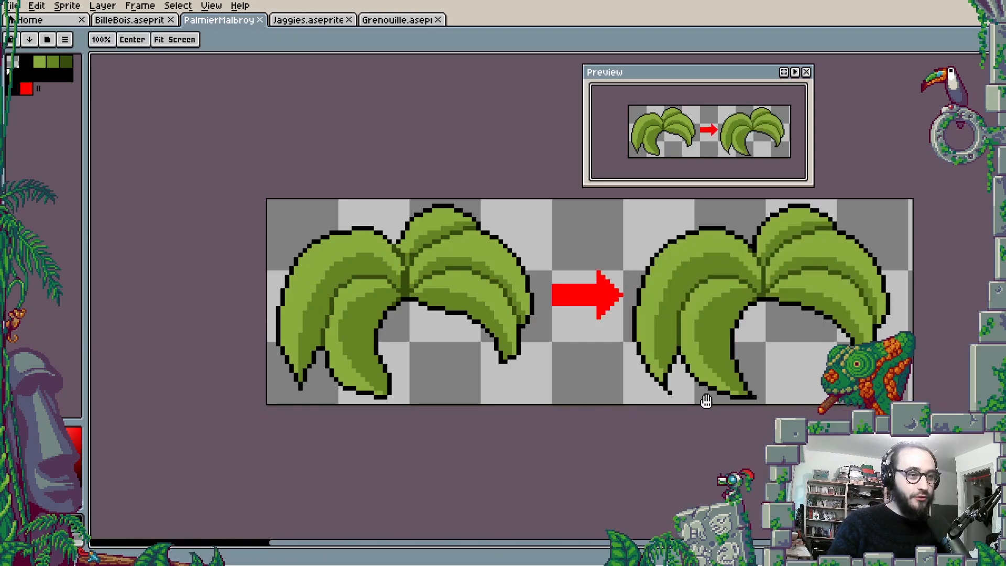
{"action": "left_click_drag", "start_coordinate": [707, 401], "coordinate": [655, 429]}
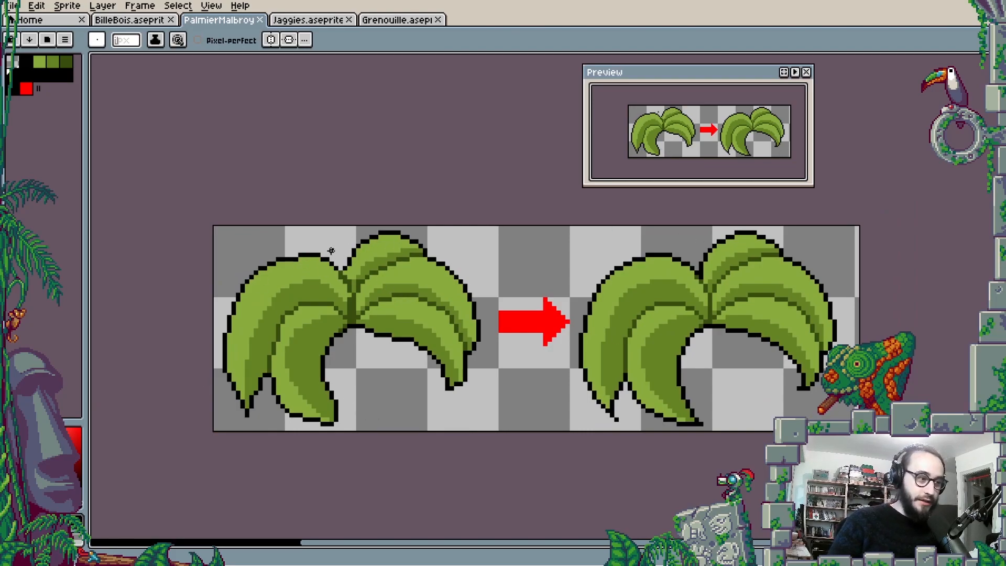
{"action": "left_click_drag", "start_coordinate": [350, 315], "coordinate": [377, 313]}
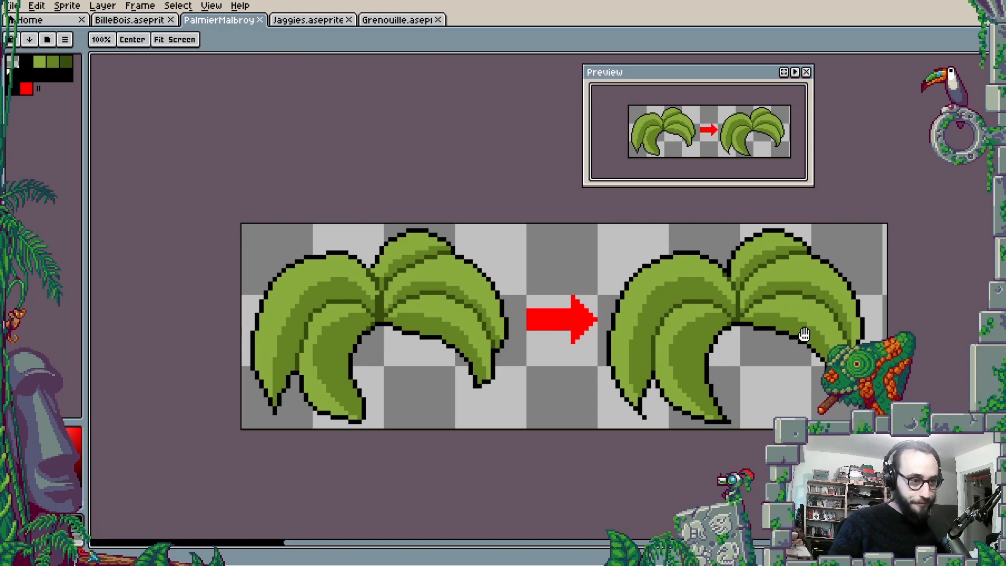
{"action": "left_click_drag", "start_coordinate": [814, 365], "coordinate": [785, 384]}
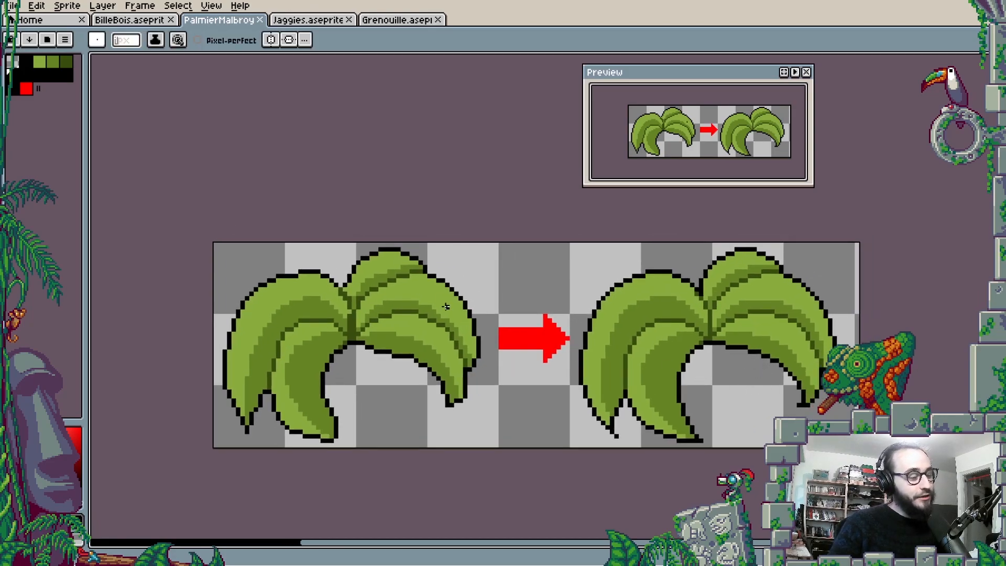